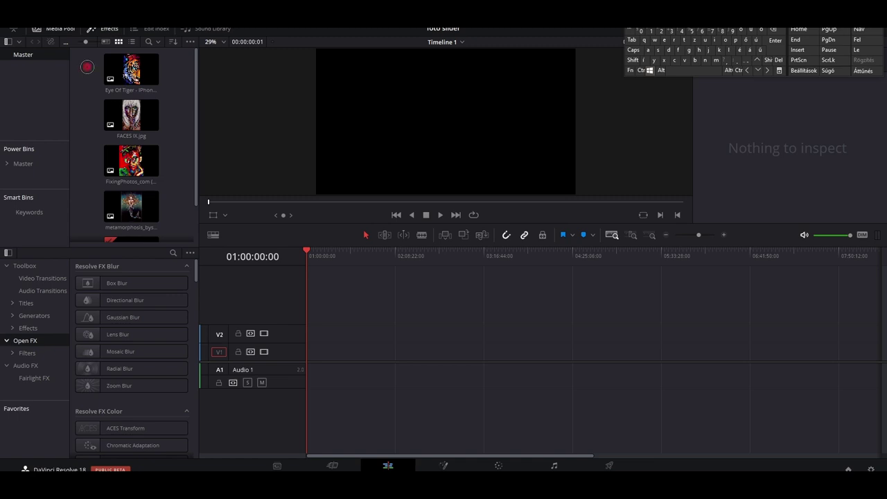
- Place the four images from the media pool in sequence at the timeline start and move them up to video track V2
{"action": "left_click_drag", "start_coordinate": [86, 67], "coordinate": [314, 355]}
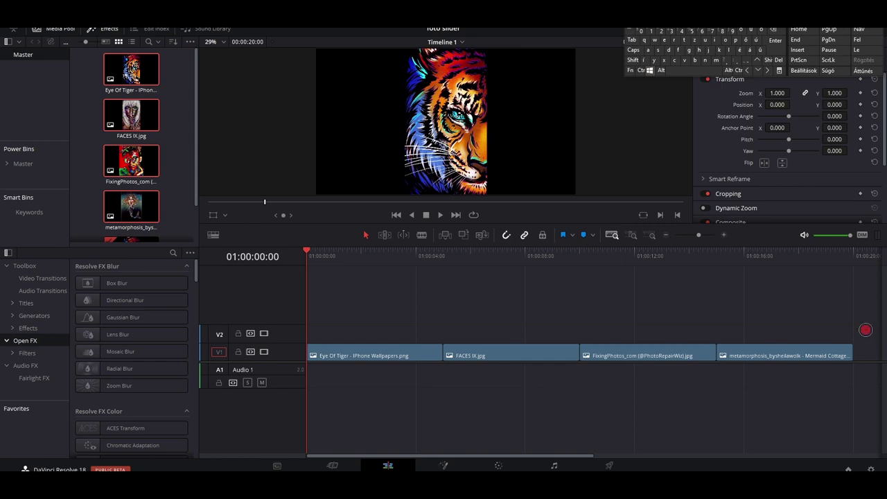
{"action": "left_click_drag", "start_coordinate": [864, 330], "coordinate": [352, 369]}
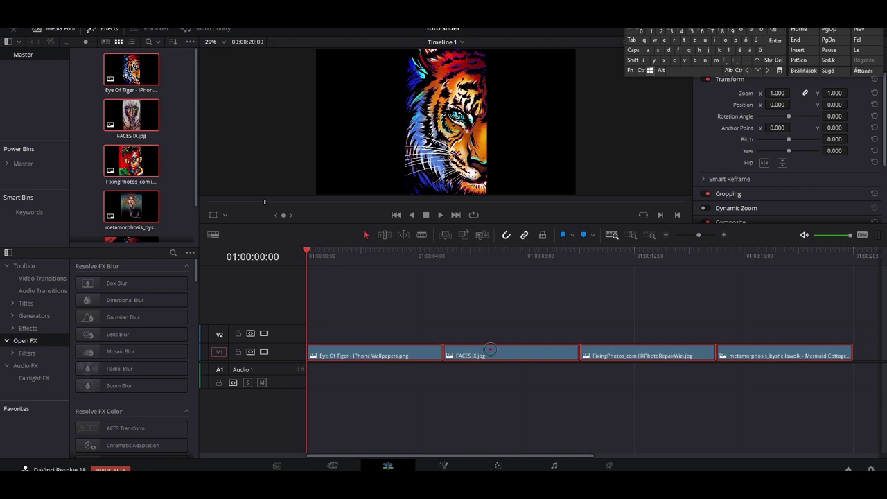
{"action": "left_click_drag", "start_coordinate": [490, 349], "coordinate": [491, 331]}
{"action": "left_click", "coordinate": [573, 299]}
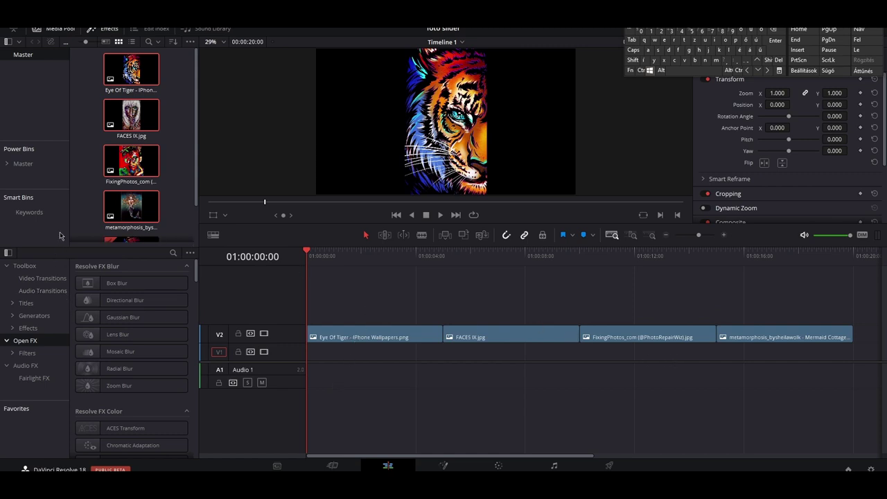
- Add a Noise Gradient generator on video track V1 at the timeline start, beneath the tiger image
{"action": "left_click", "coordinate": [28, 316]}
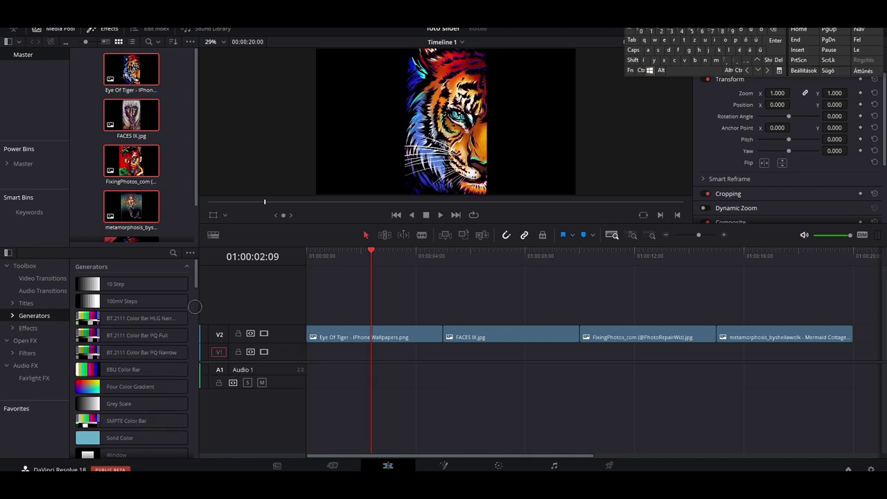
{"action": "scroll", "coordinate": [194, 314], "scroll_direction": "down", "scroll_amount": 5}
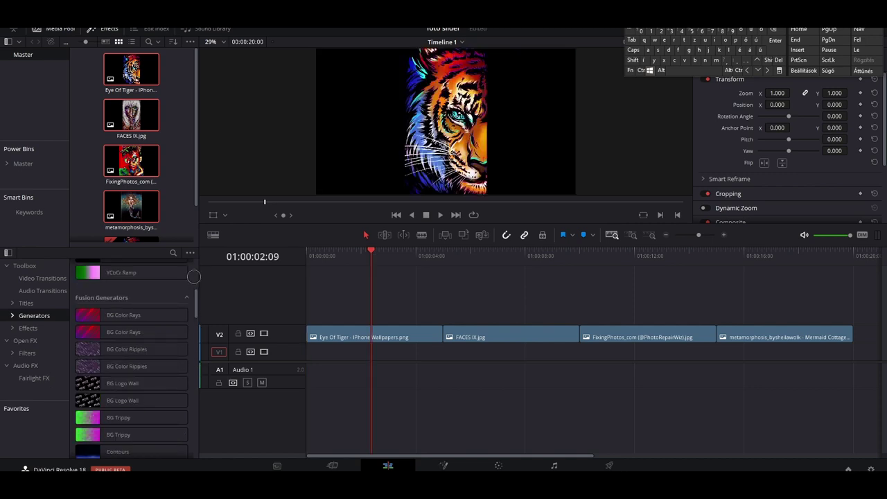
{"action": "scroll", "coordinate": [195, 281], "scroll_direction": "up", "scroll_amount": 5}
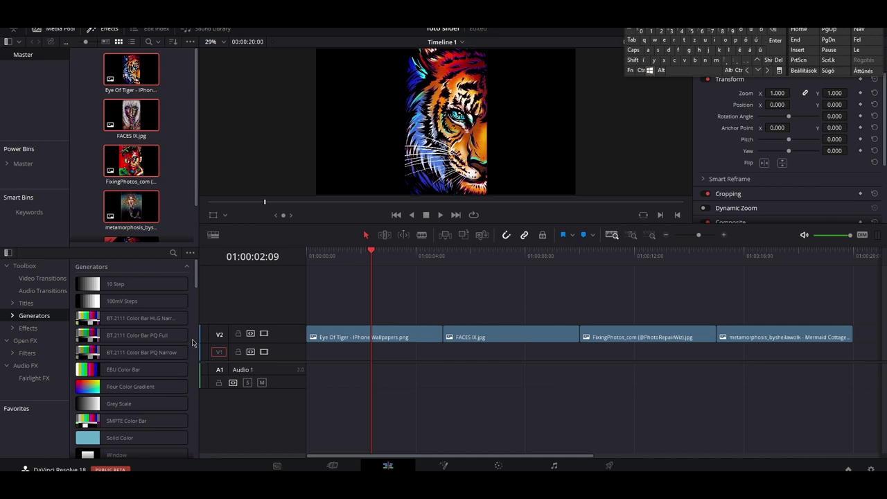
{"action": "scroll", "coordinate": [196, 308], "scroll_direction": "down", "scroll_amount": 6}
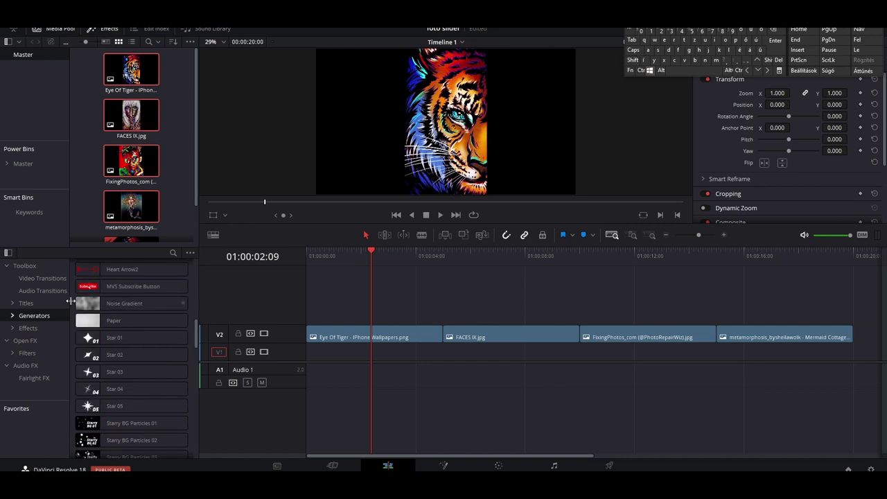
{"action": "left_click", "coordinate": [129, 305]}
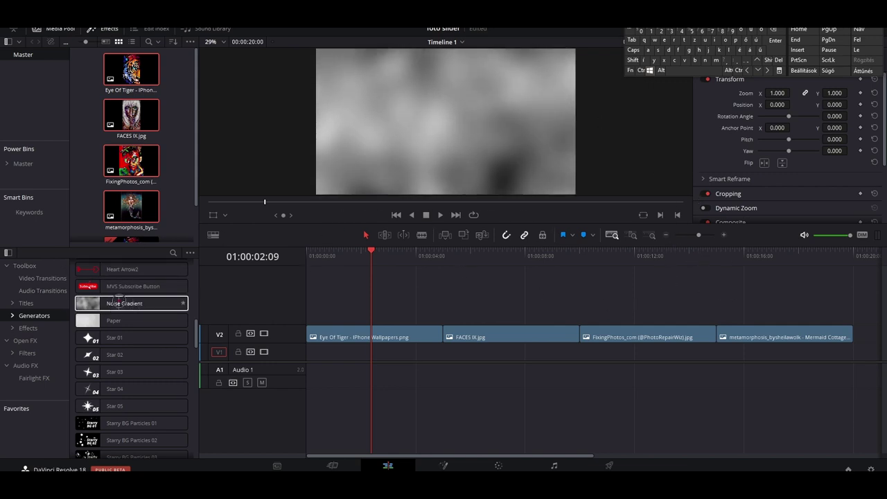
{"action": "left_click_drag", "start_coordinate": [119, 302], "coordinate": [313, 368]}
{"action": "left_click", "coordinate": [375, 357]}
{"action": "key", "text": "Home"}
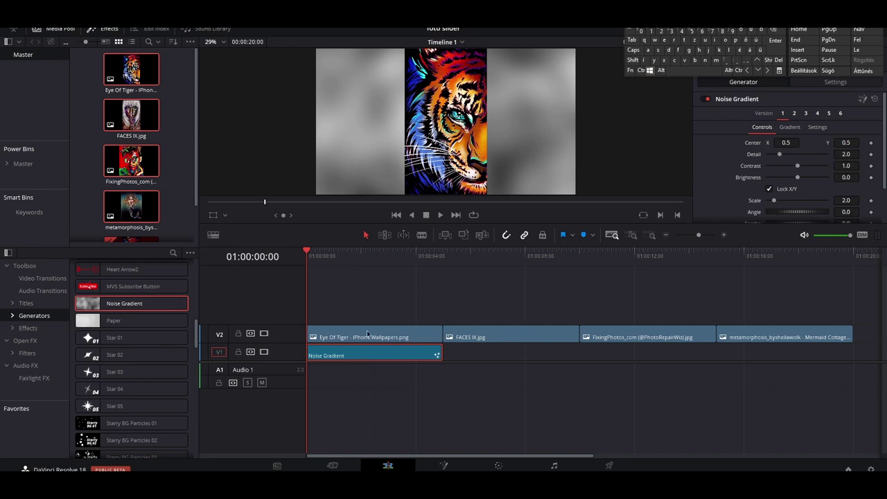
- Extend the Noise Gradient clip on V1 to the end of the last image clip
{"action": "left_click", "coordinate": [438, 353]}
{"action": "left_click", "coordinate": [408, 355]}
{"action": "left_click_drag", "start_coordinate": [438, 352], "coordinate": [851, 368]}
{"action": "left_click", "coordinate": [449, 354]}
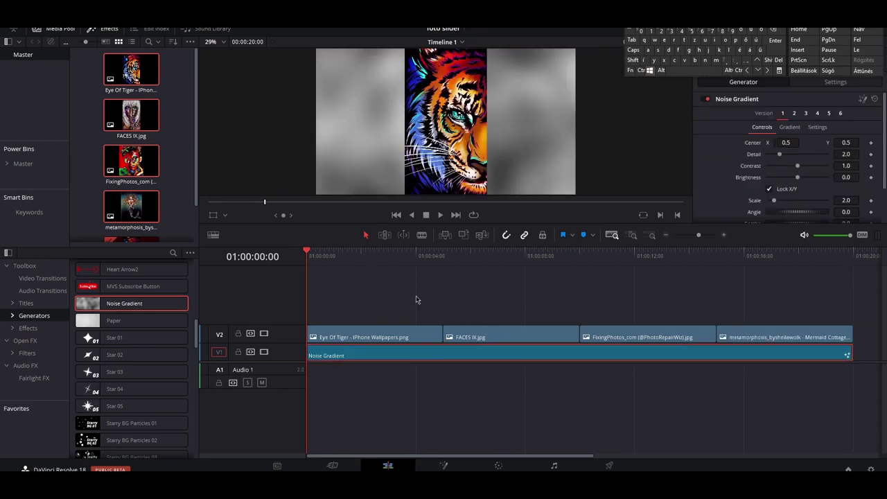
- Split the Noise Gradient clip at 01:00:05:00, 01:00:10:00 and 01:00:15:00 so each image has its own background segment
{"action": "left_click", "coordinate": [438, 256]}
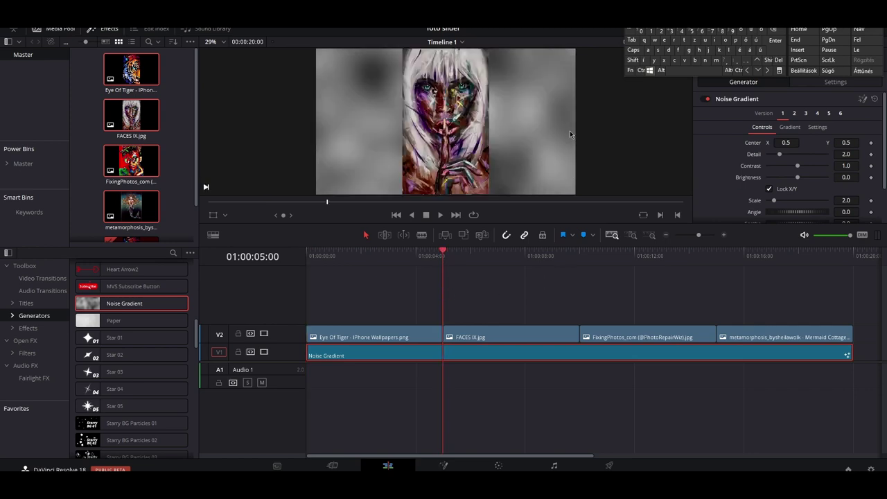
{"action": "left_click", "coordinate": [694, 61]}
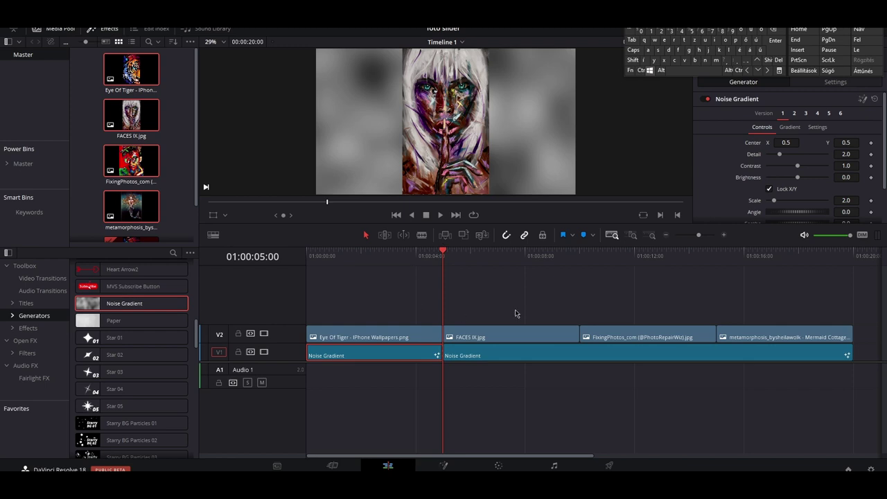
{"action": "left_click", "coordinate": [579, 257]}
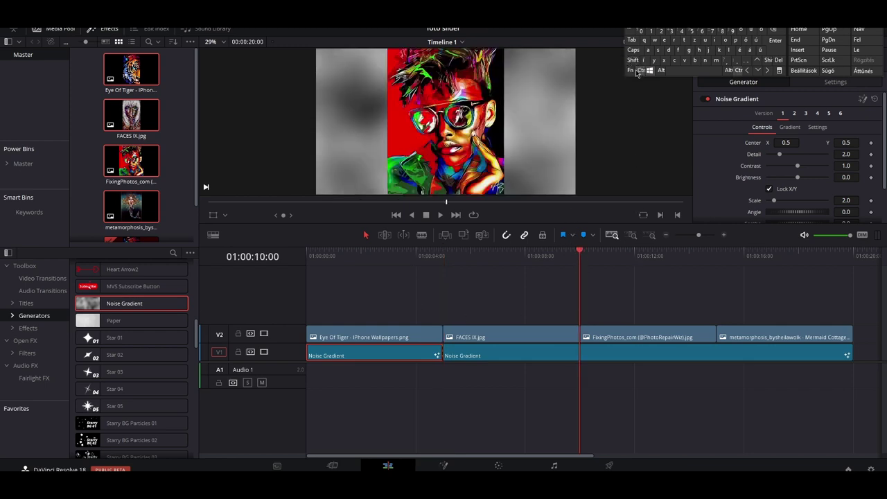
{"action": "left_click", "coordinate": [695, 61]}
{"action": "left_click", "coordinate": [715, 257]}
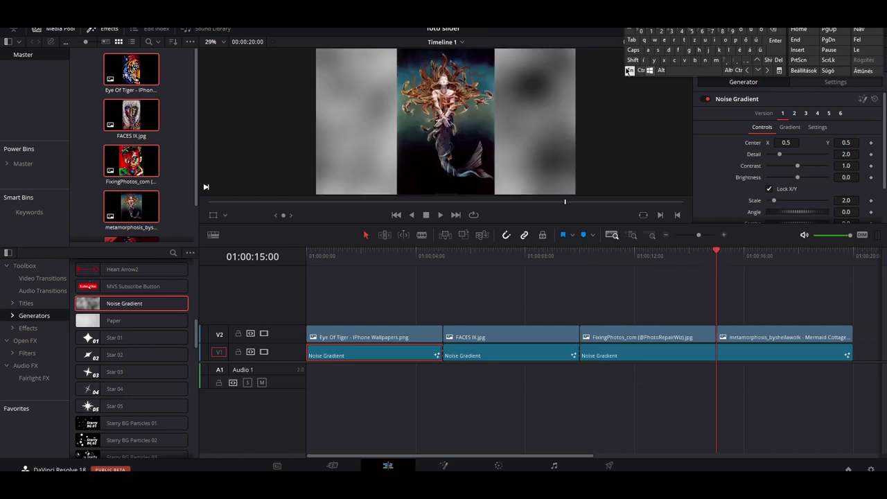
{"action": "left_click", "coordinate": [694, 61]}
- Set the zoom of all four image clips on V2 to 0.870 and check each image in the viewer
{"action": "left_click", "coordinate": [348, 255]}
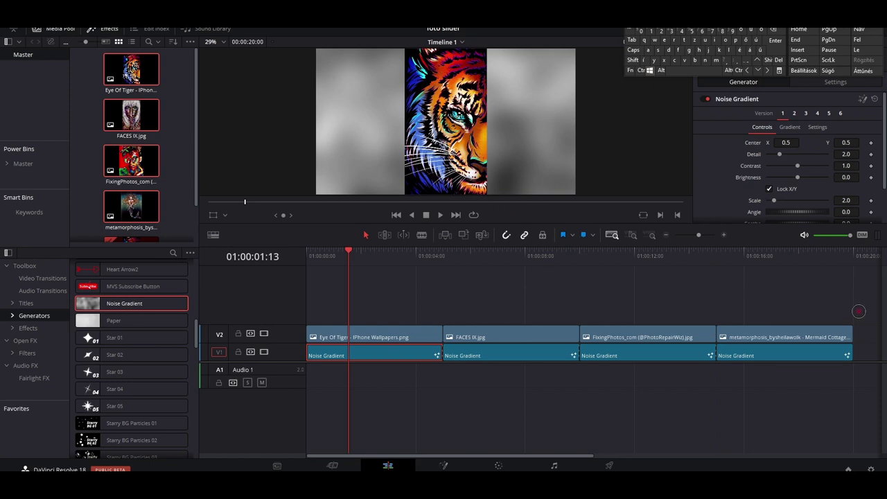
{"action": "left_click_drag", "start_coordinate": [858, 311], "coordinate": [353, 334]}
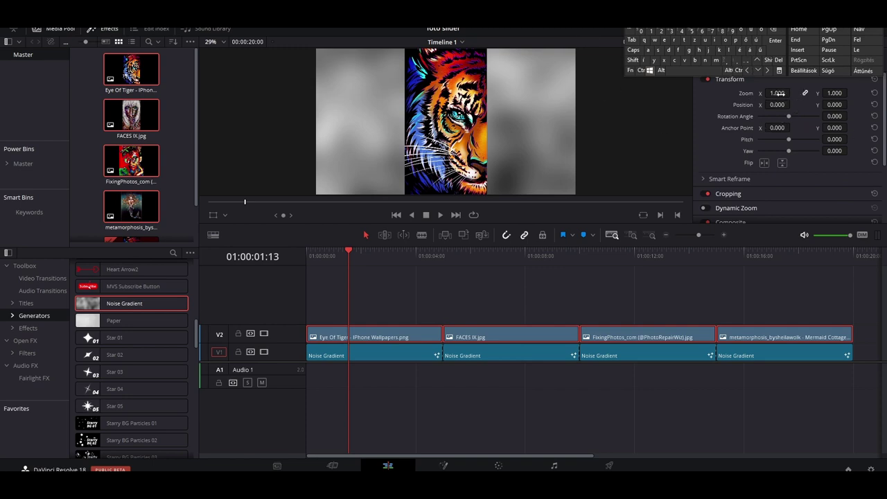
{"action": "left_click_drag", "start_coordinate": [779, 93], "coordinate": [769, 93]}
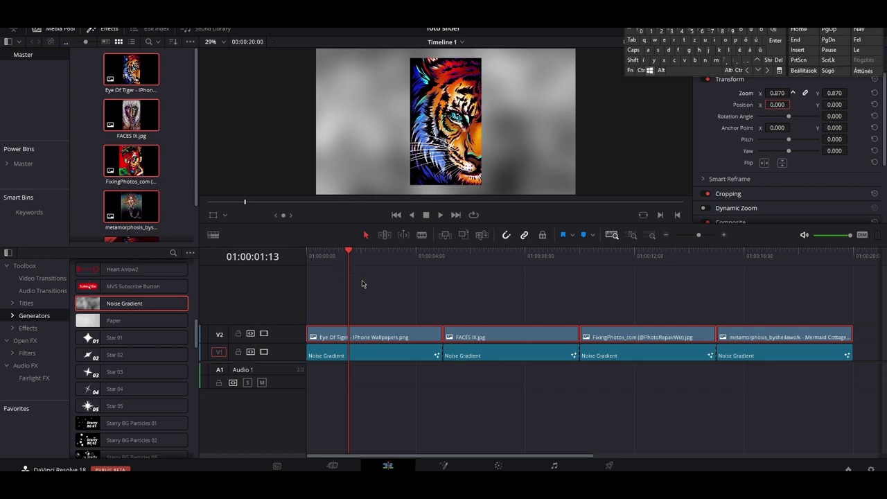
{"action": "left_click", "coordinate": [487, 262]}
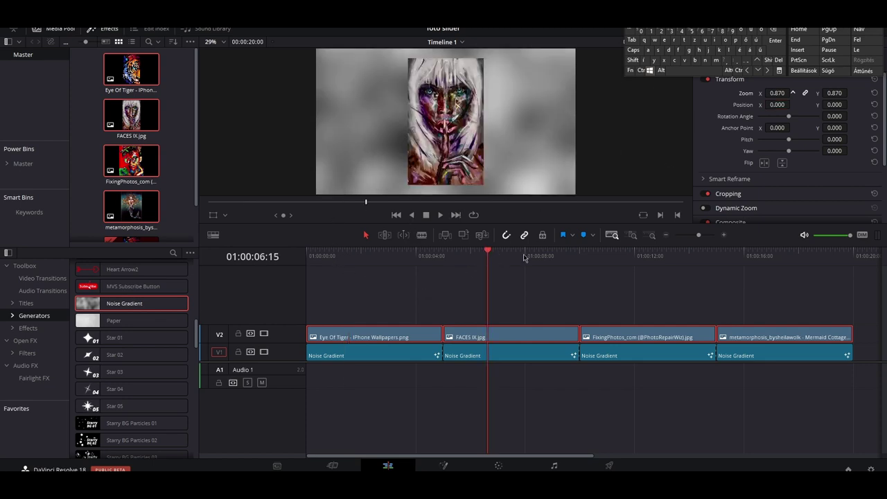
{"action": "left_click", "coordinate": [607, 261]}
{"action": "left_click", "coordinate": [656, 258]}
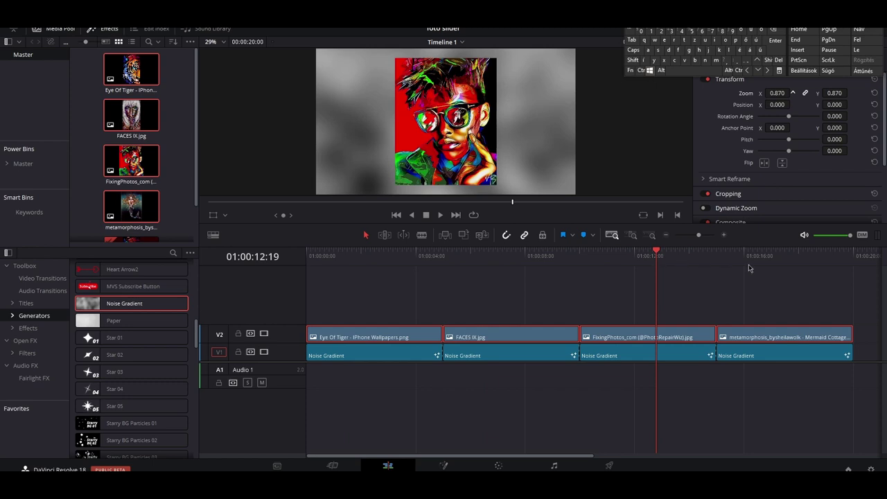
{"action": "left_click", "coordinate": [778, 266]}
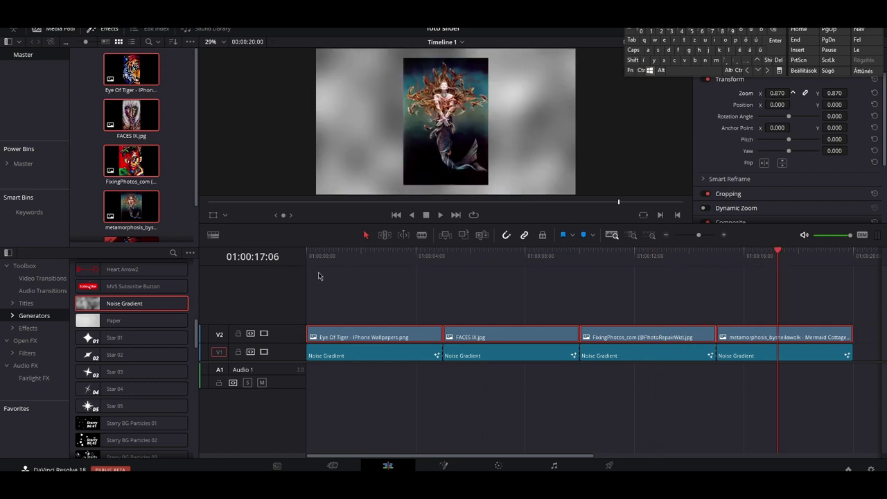
- Set the starting gradient color of the first Noise Gradient clip, beneath the tiger image, to red #c81c05
{"action": "left_click", "coordinate": [361, 255]}
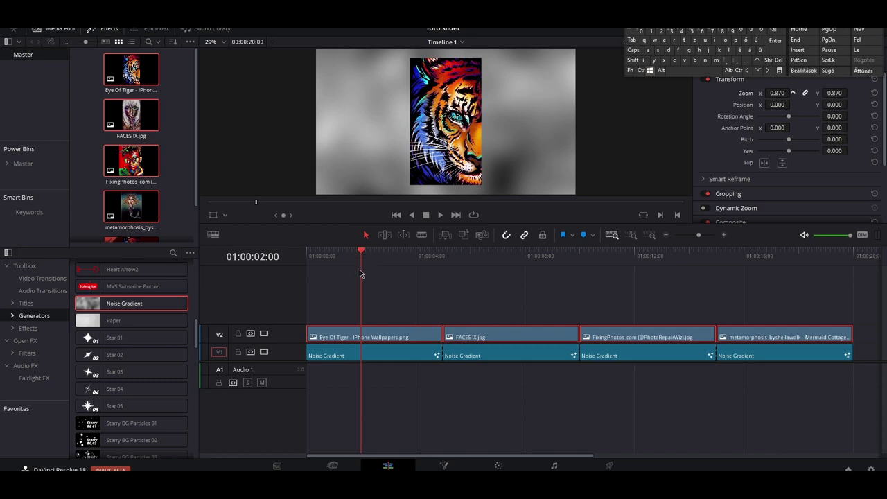
{"action": "left_click", "coordinate": [366, 356]}
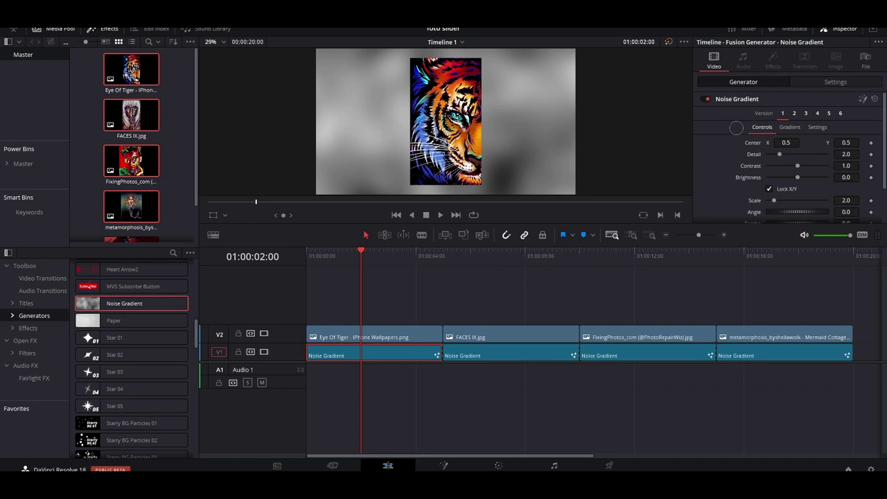
{"action": "left_click", "coordinate": [789, 128]}
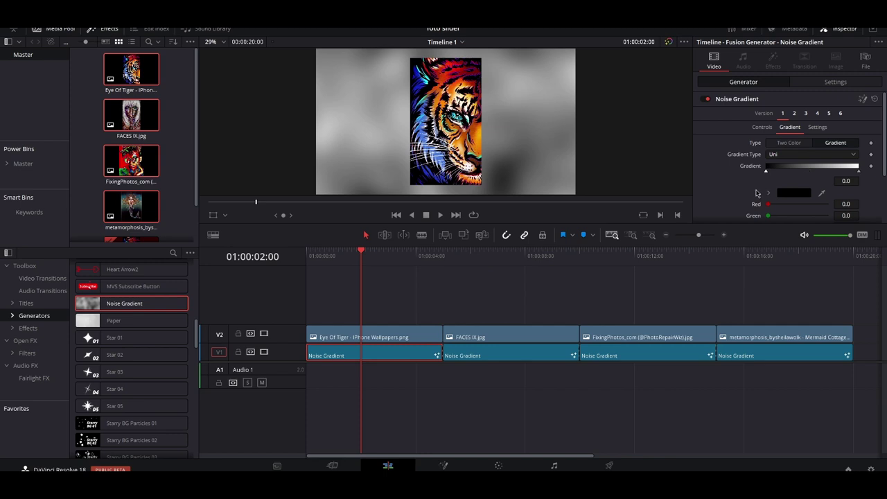
{"action": "left_click", "coordinate": [785, 197]}
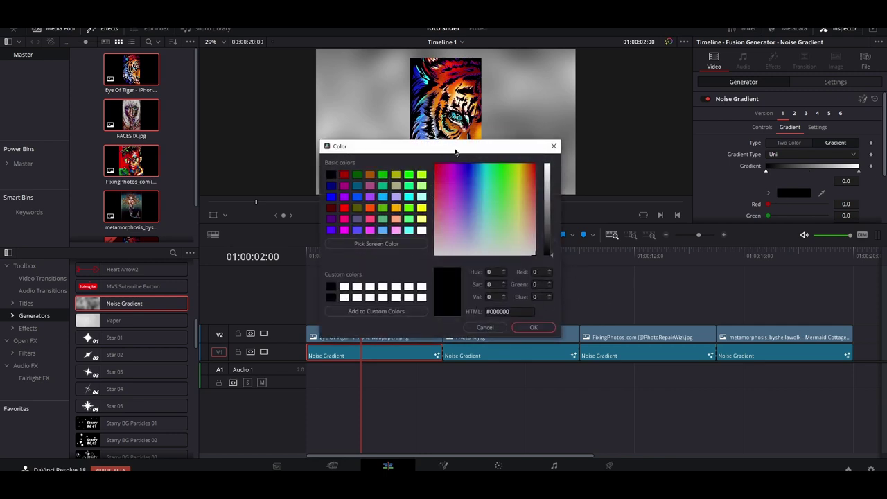
{"action": "left_click_drag", "start_coordinate": [456, 151], "coordinate": [721, 71]}
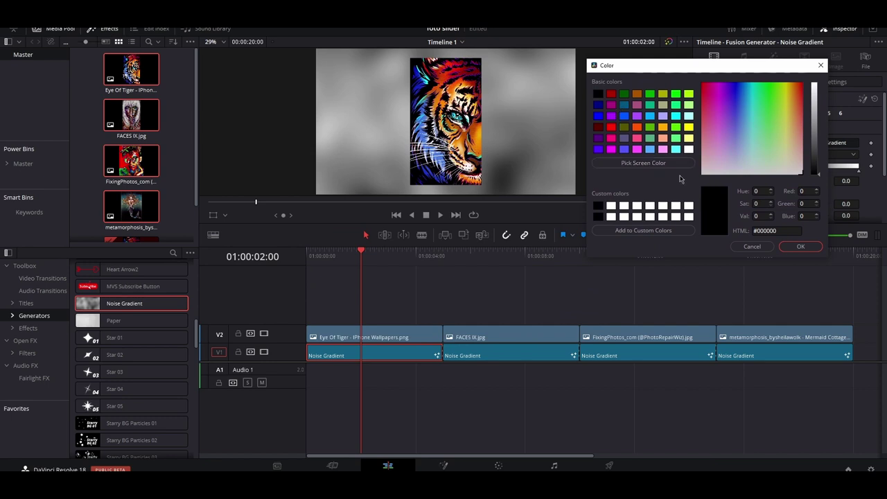
{"action": "left_click", "coordinate": [633, 162]}
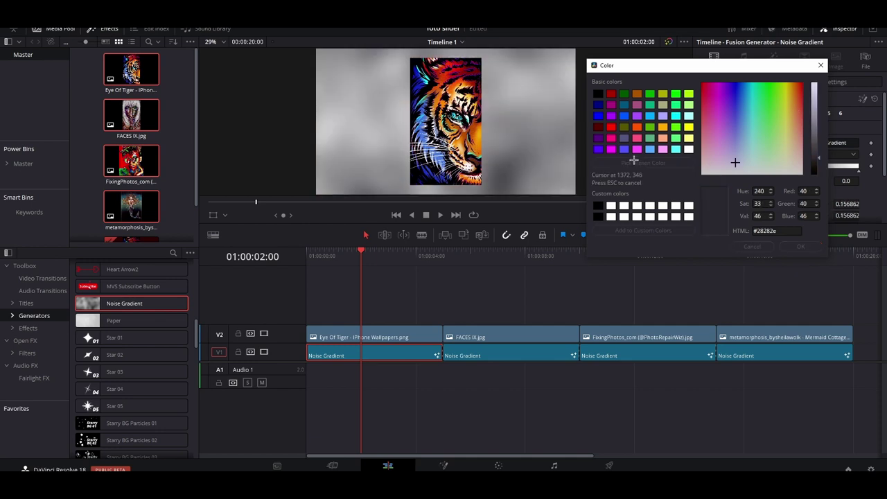
{"action": "left_click", "coordinate": [752, 116]}
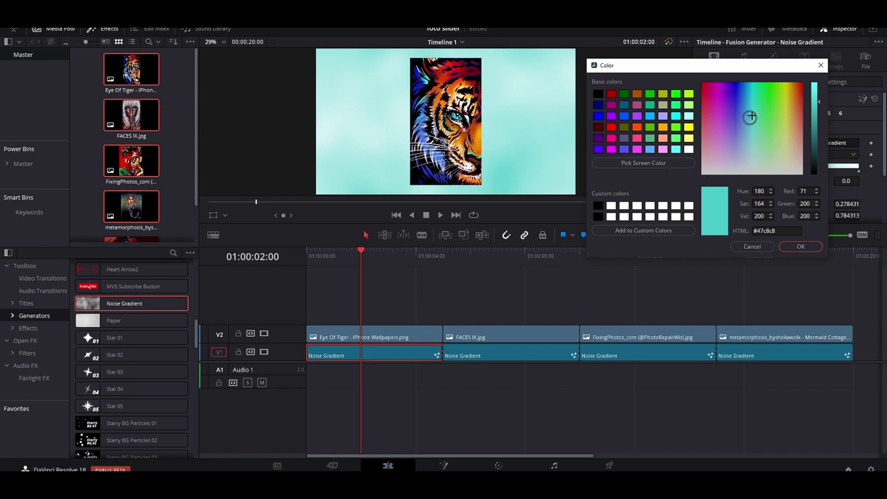
{"action": "left_click", "coordinate": [643, 163]}
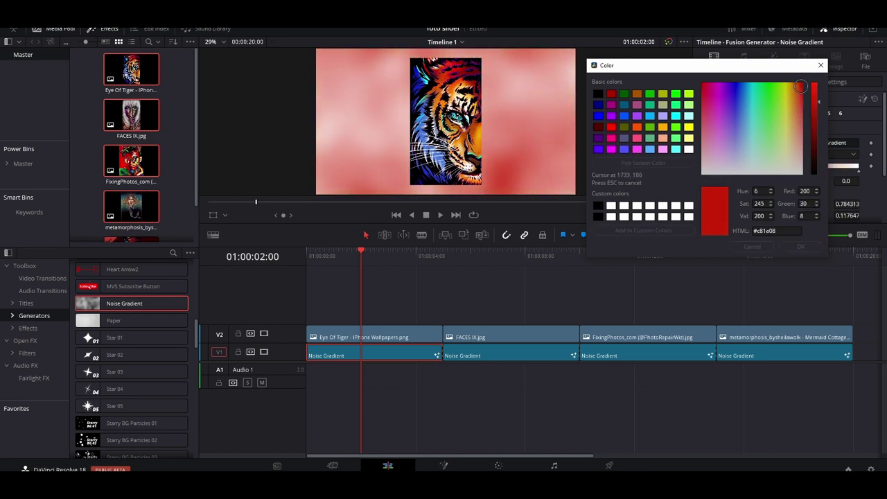
{"action": "left_click", "coordinate": [801, 87]}
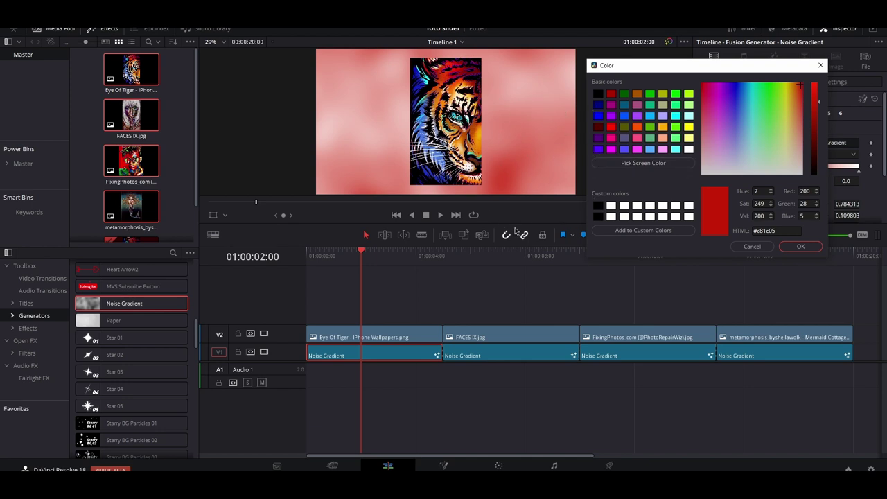
{"action": "left_click", "coordinate": [788, 246]}
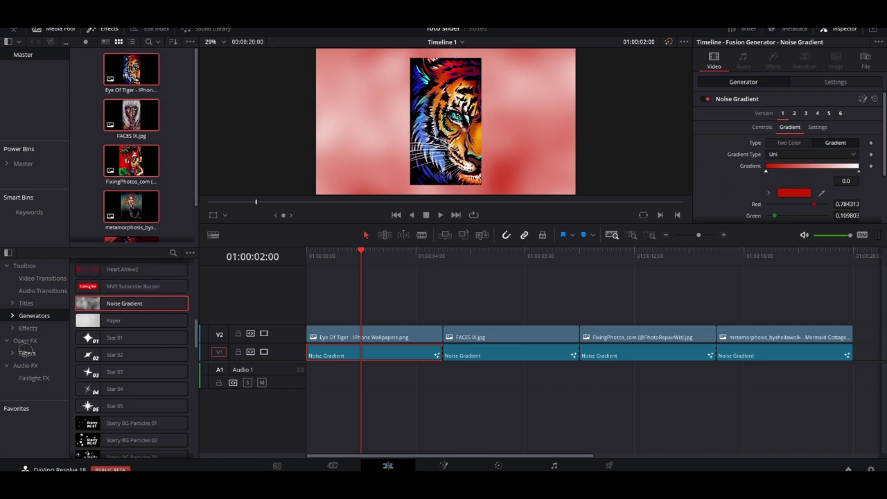
- Find the Drop Shadow effect among the Open FX filters and apply it to the tiger image clip on V2
{"action": "left_click", "coordinate": [25, 353]}
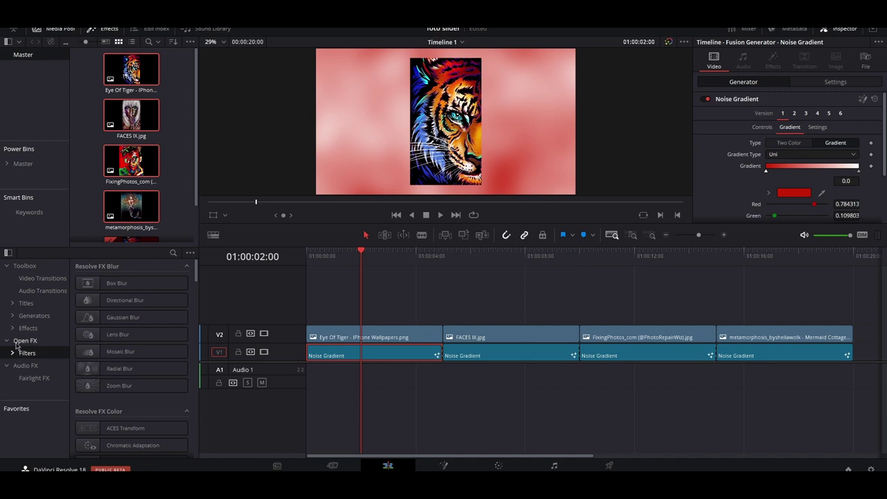
{"action": "left_click", "coordinate": [18, 344]}
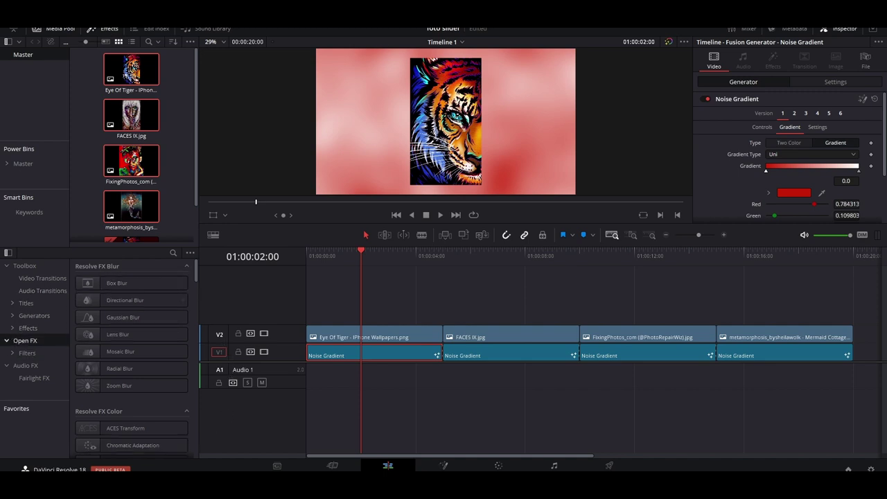
{"action": "left_click", "coordinate": [173, 253]}
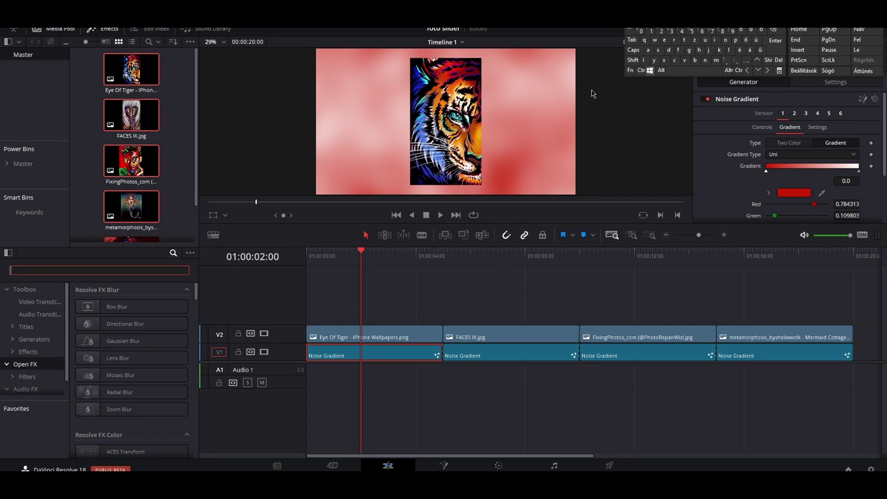
{"action": "left_click", "coordinate": [668, 50]}
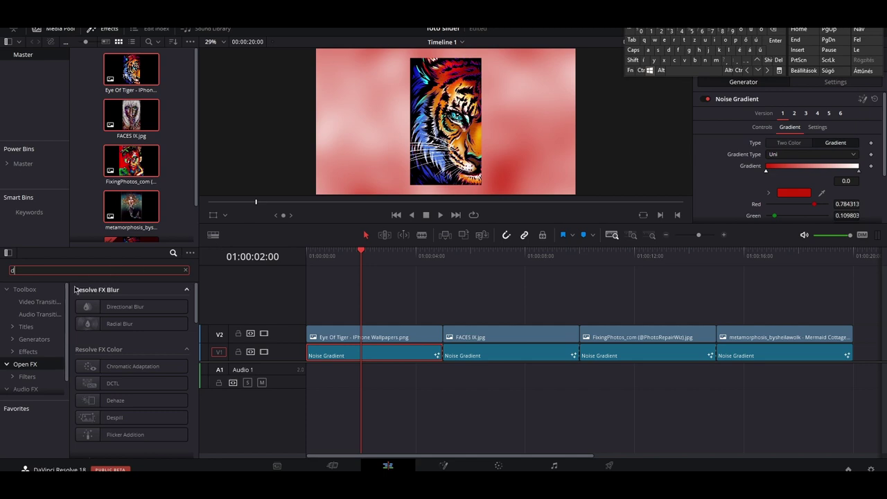
{"action": "type", "text": "r"}
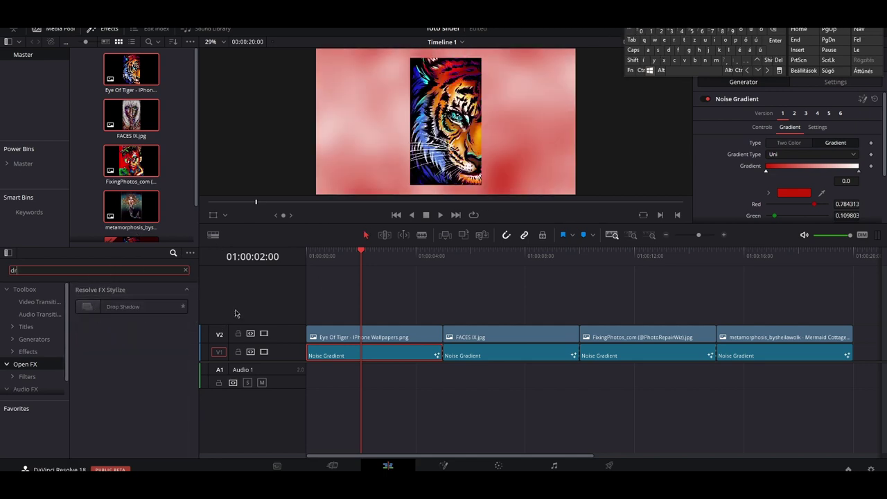
{"action": "left_click", "coordinate": [106, 306]}
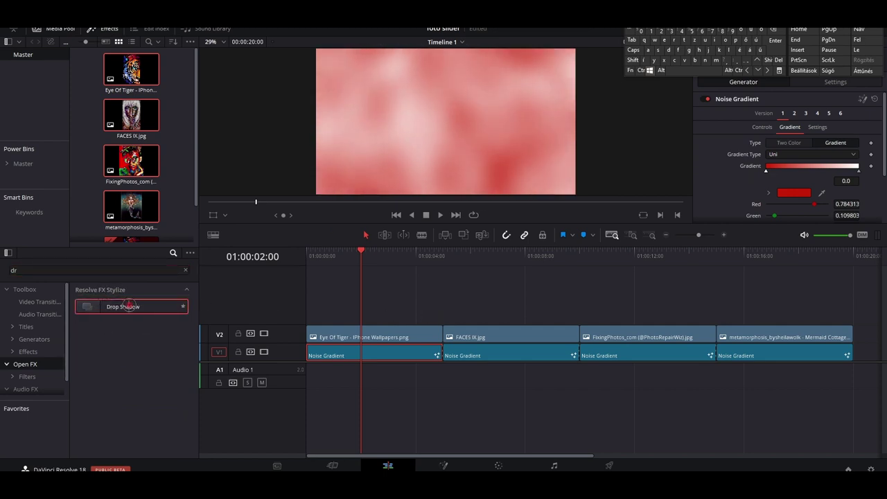
{"action": "left_click_drag", "start_coordinate": [130, 307], "coordinate": [388, 334]}
{"action": "left_click", "coordinate": [370, 336]}
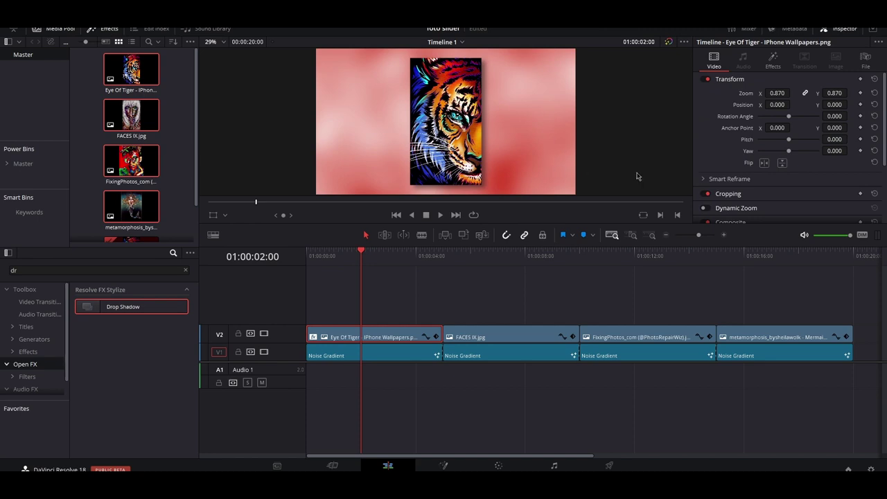
- Set the tiger clip's drop shadow strength to 0.775 and its blur to 0.449
{"action": "left_click", "coordinate": [773, 59]}
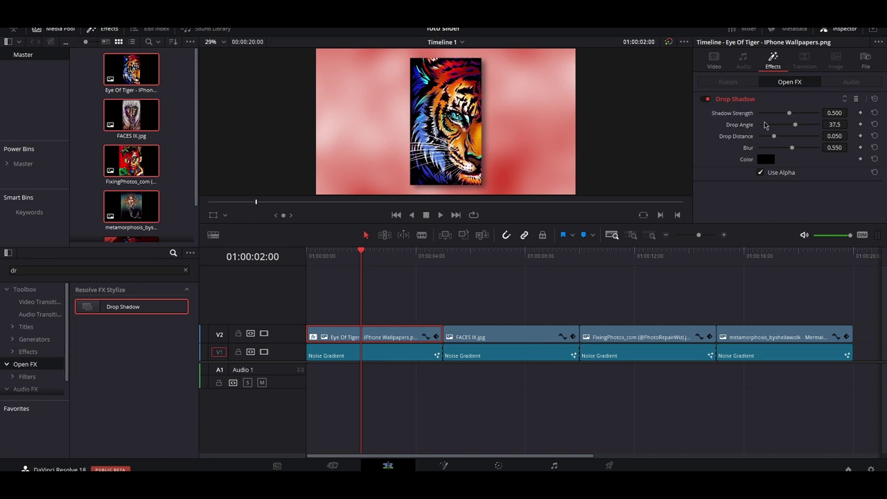
{"action": "left_click_drag", "start_coordinate": [790, 113], "coordinate": [813, 113]}
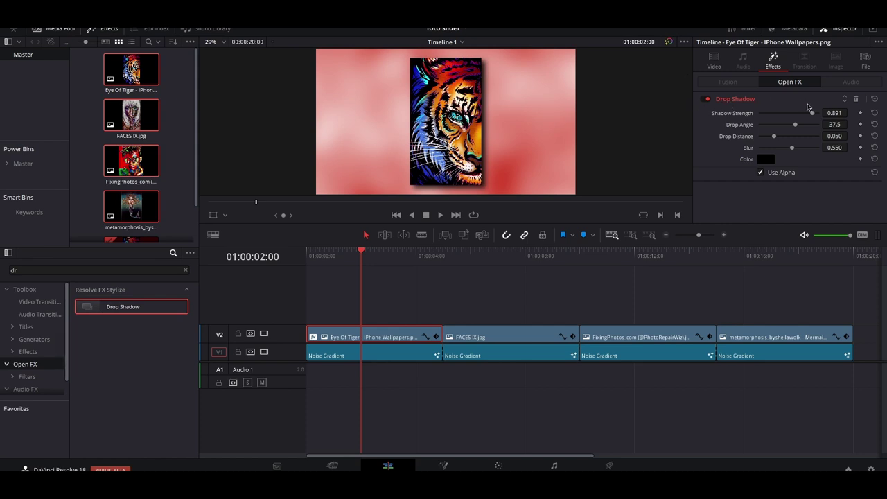
{"action": "left_click", "coordinate": [806, 118]}
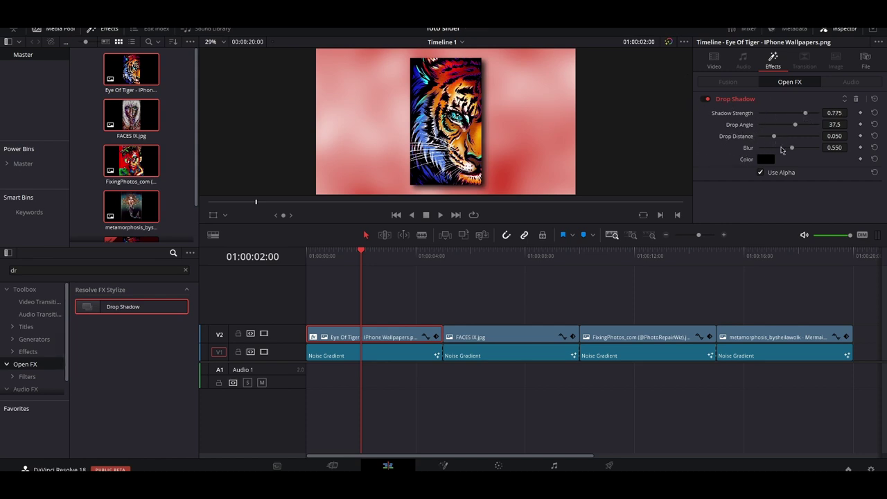
{"action": "left_click", "coordinate": [781, 148]}
{"action": "left_click", "coordinate": [787, 148]}
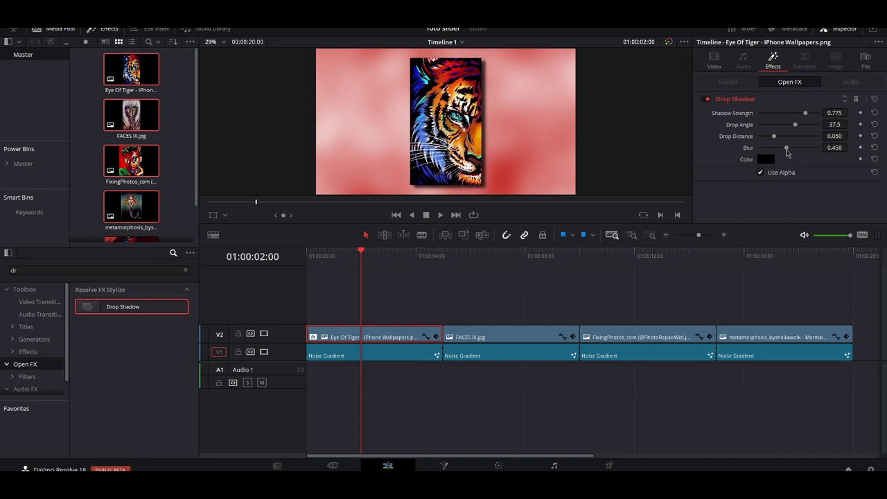
{"action": "left_click", "coordinate": [781, 148]}
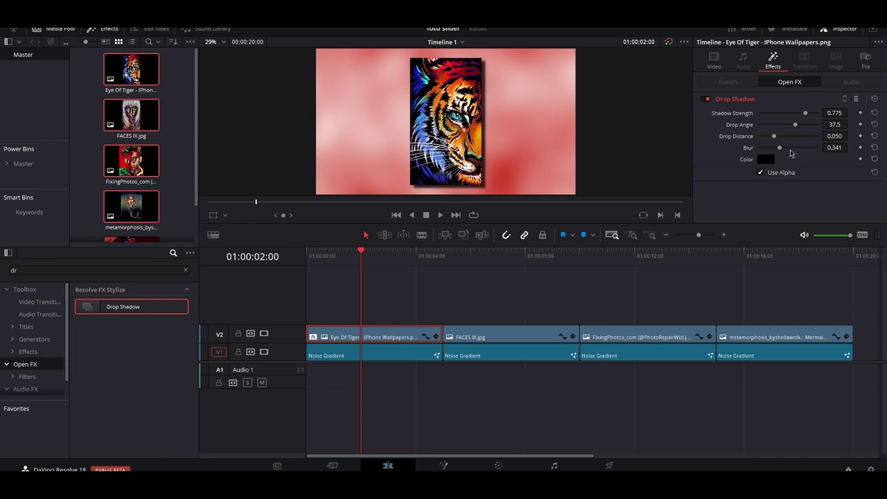
{"action": "left_click", "coordinate": [791, 148]}
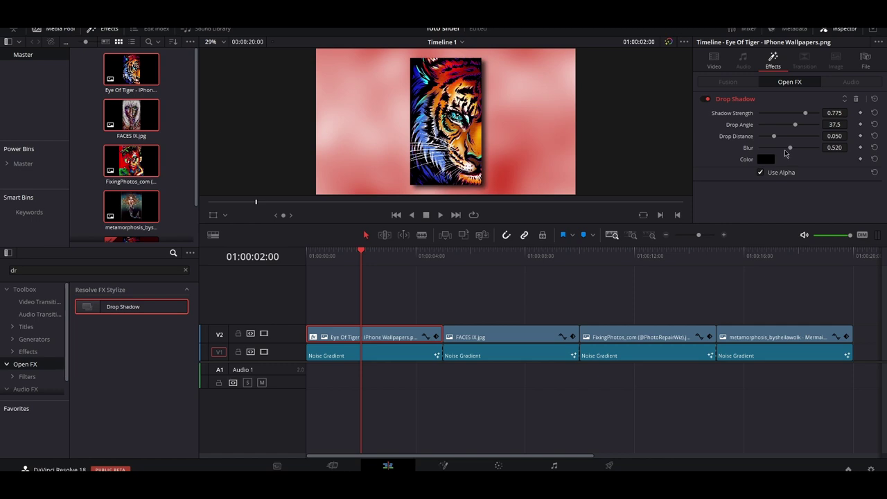
{"action": "left_click", "coordinate": [786, 149]}
- Change the tiger clip's drop shadow color to green #7ec830
{"action": "left_click", "coordinate": [762, 160]}
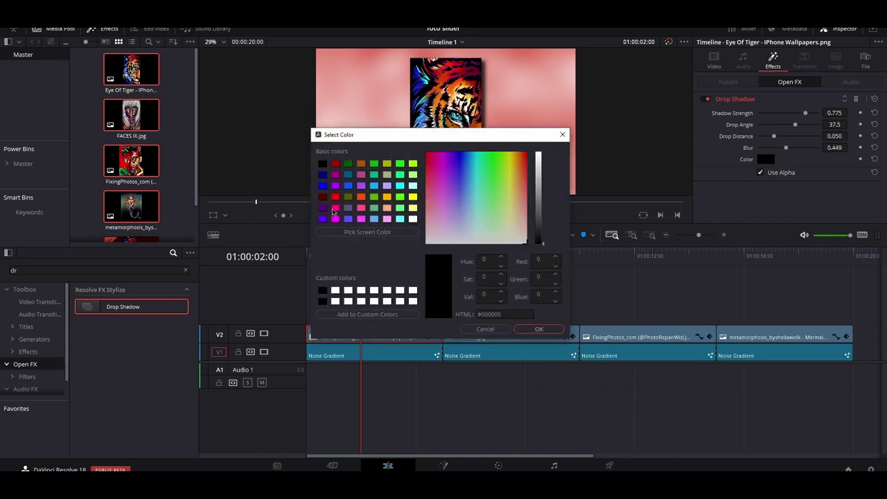
{"action": "left_click", "coordinate": [367, 232]}
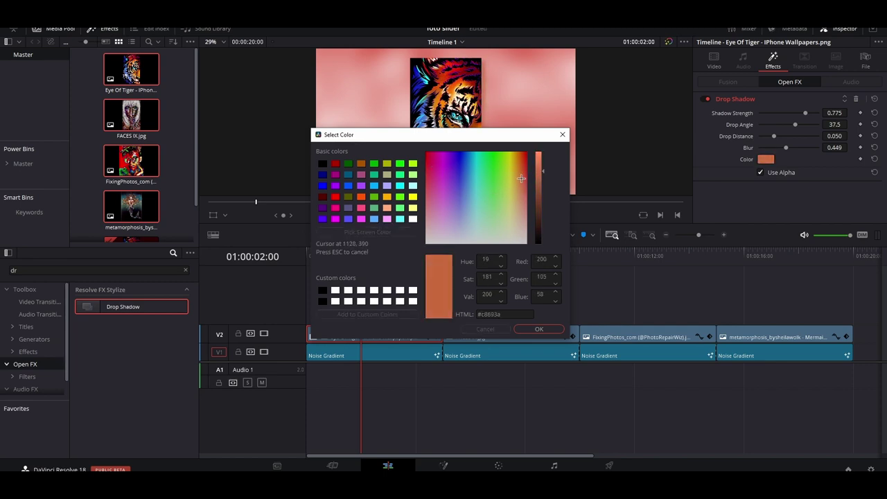
{"action": "left_click", "coordinate": [495, 175]}
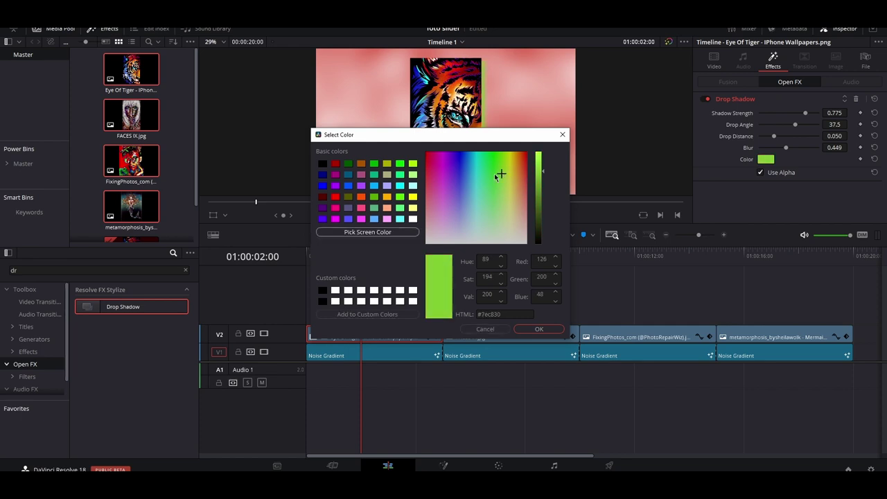
{"action": "left_click", "coordinate": [538, 329]}
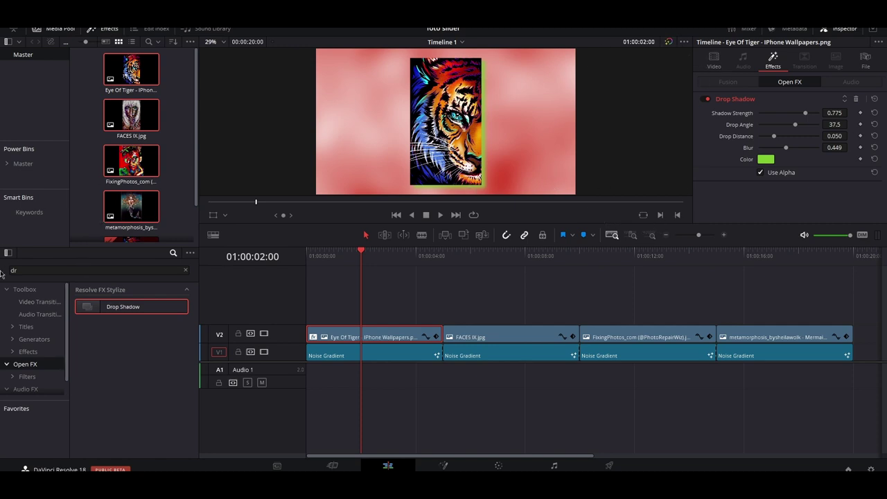
- Clear the effect search and apply the Colored Border Fusion effect to the tiger image clip
{"action": "left_click", "coordinate": [28, 352]}
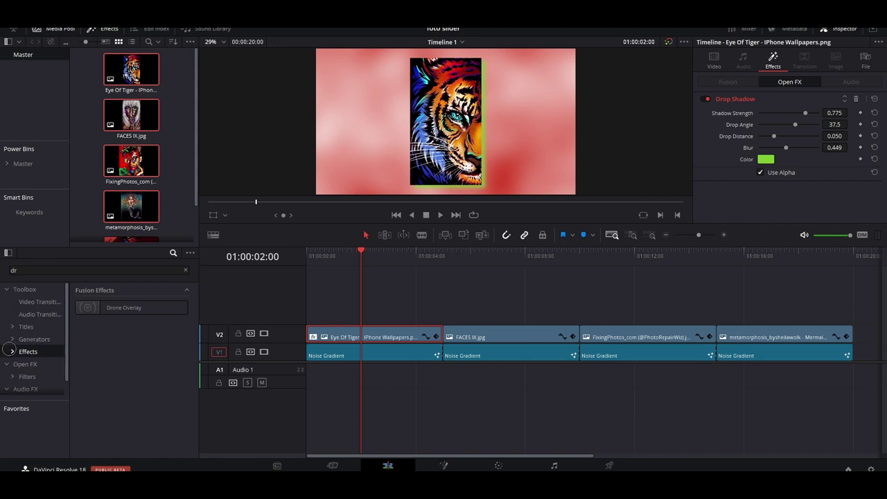
{"action": "left_click", "coordinate": [13, 351]}
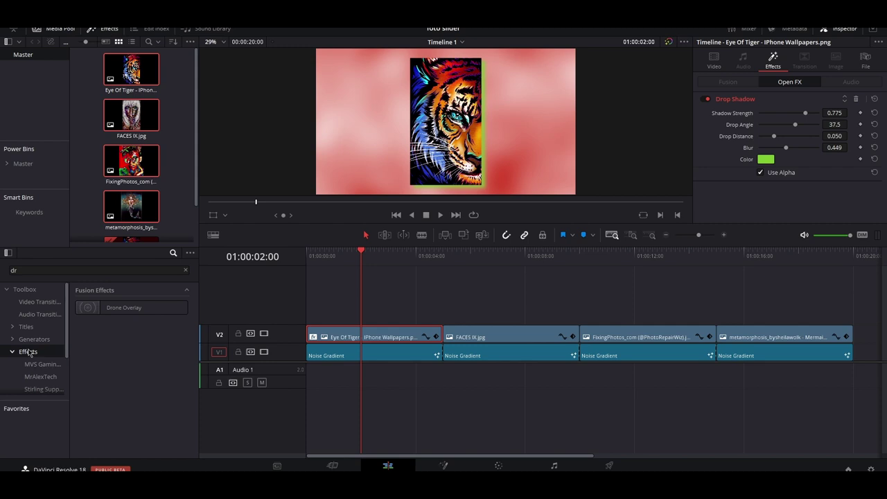
{"action": "left_click", "coordinate": [185, 269]}
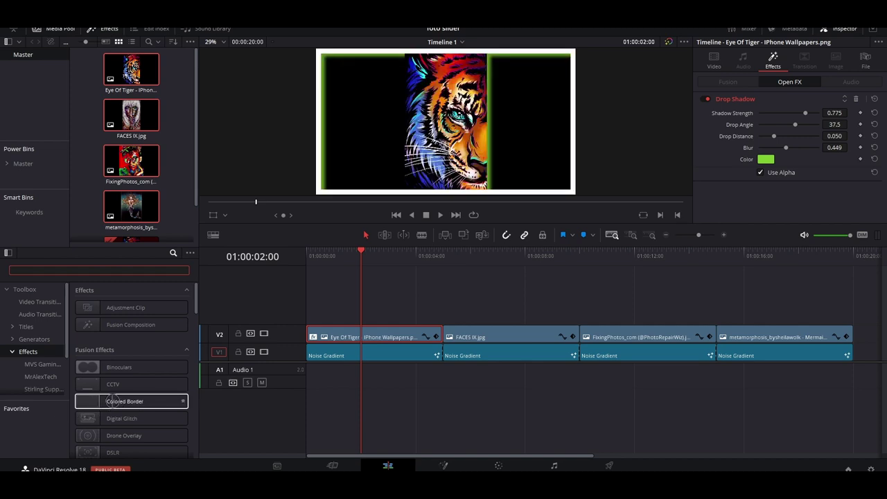
{"action": "left_click", "coordinate": [109, 406]}
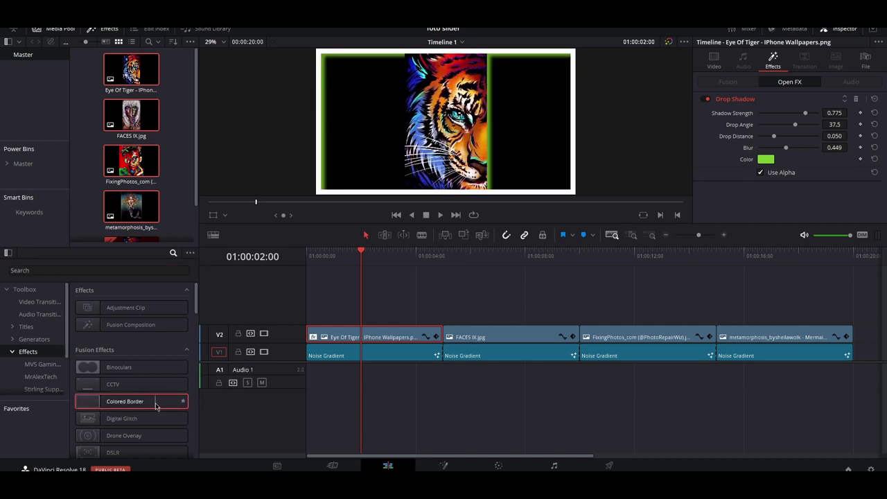
{"action": "left_click_drag", "start_coordinate": [132, 404], "coordinate": [388, 337]}
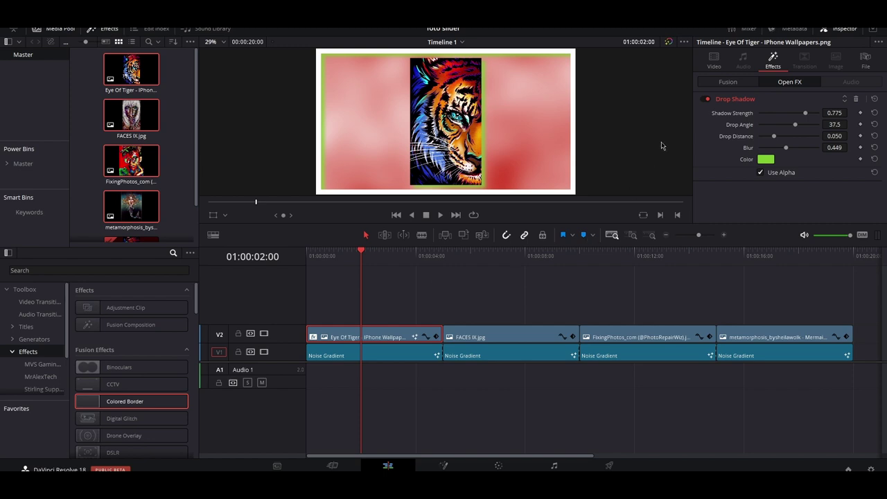
{"action": "left_click", "coordinate": [382, 326]}
{"action": "left_click", "coordinate": [384, 333]}
- Try pink #c80463 as the tiger clip's Colored Border color, and settle on light green #81c855
{"action": "left_click", "coordinate": [727, 82]}
{"action": "left_click", "coordinate": [793, 163]}
{"action": "left_click_drag", "start_coordinate": [438, 185], "coordinate": [491, 228]}
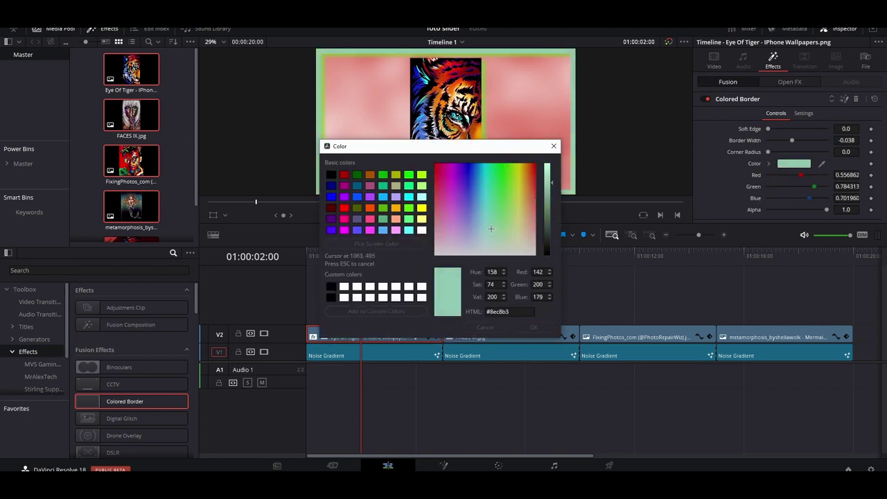
{"action": "left_click", "coordinate": [444, 169]}
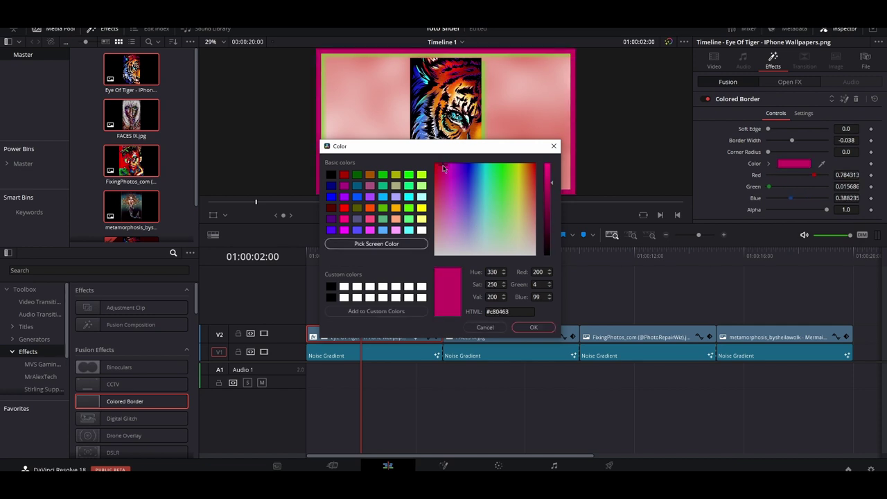
{"action": "left_click", "coordinate": [531, 327]}
{"action": "left_click", "coordinate": [791, 164]}
{"action": "left_click", "coordinate": [376, 243]}
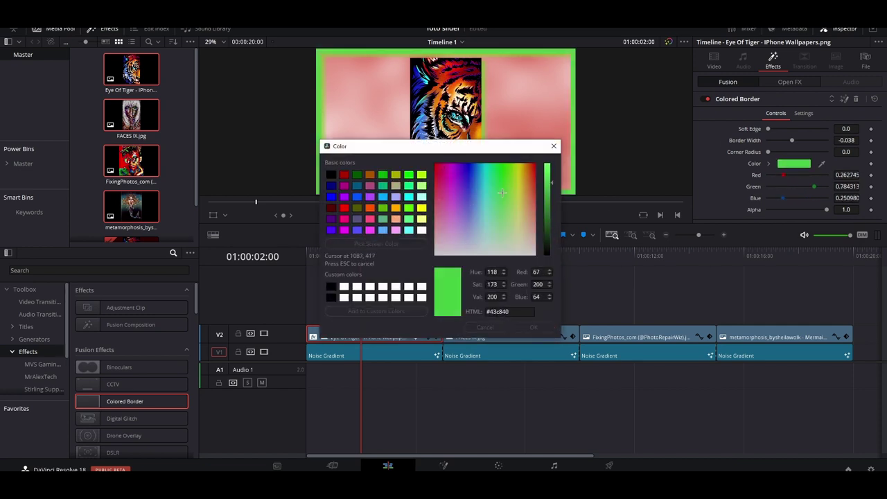
{"action": "left_click", "coordinate": [508, 202]}
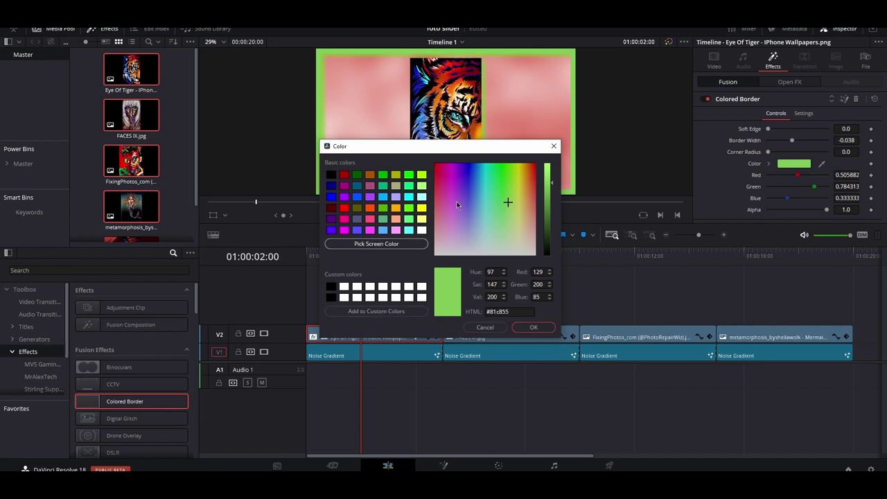
{"action": "left_click", "coordinate": [533, 327]}
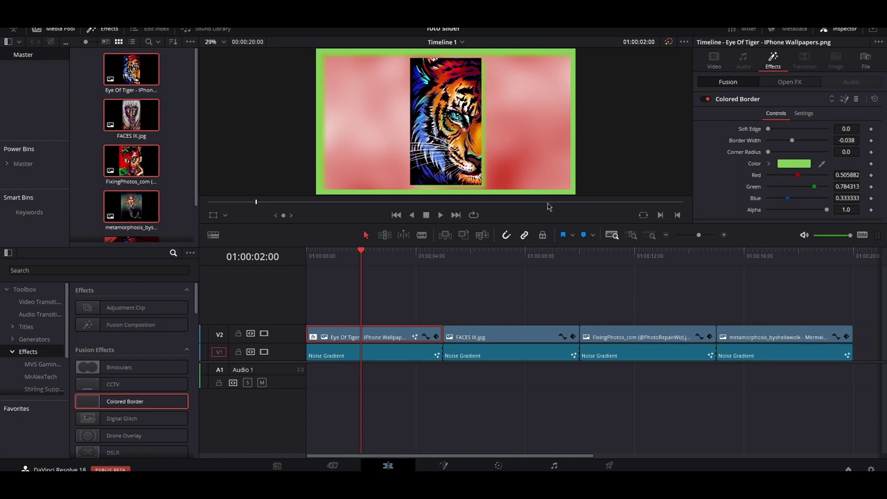
- Compare the FACES IX image with the bordered tiger image in the viewer
{"action": "left_click", "coordinate": [504, 266]}
{"action": "left_click", "coordinate": [503, 260]}
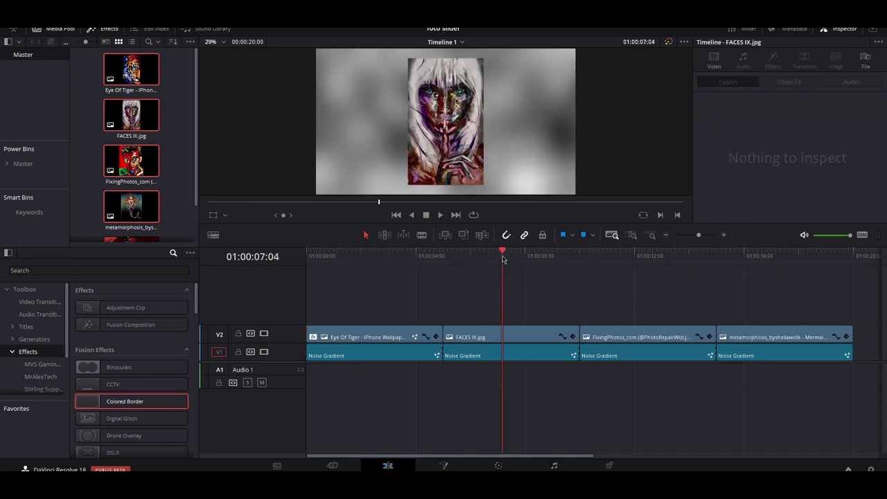
{"action": "left_click", "coordinate": [367, 261]}
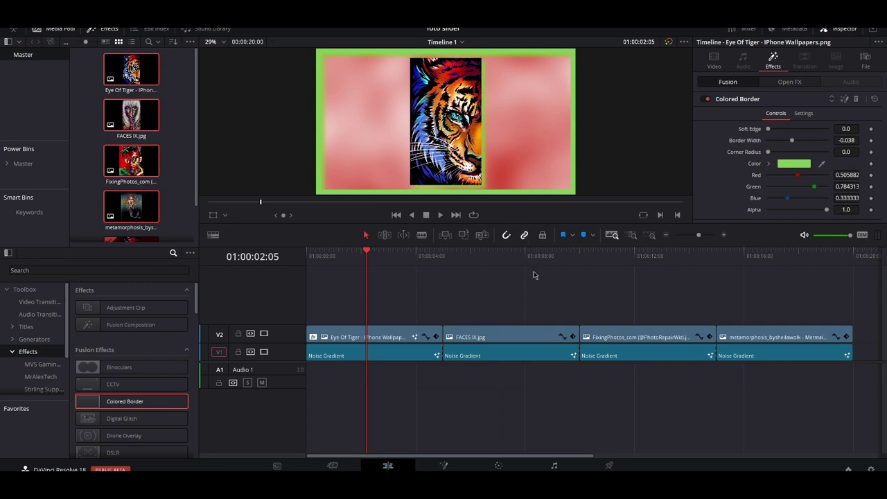
- Change the drop shadow color of the FACES IX clip to black #000000
{"action": "left_click", "coordinate": [500, 253]}
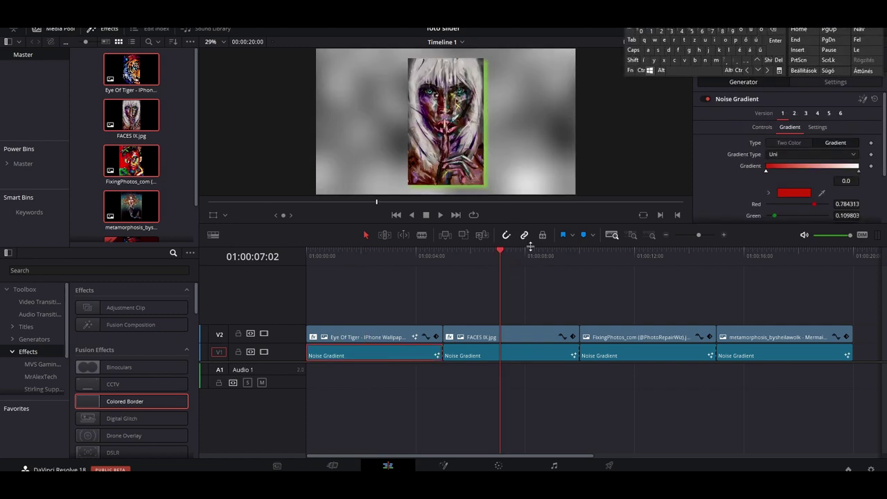
{"action": "left_click", "coordinate": [514, 339]}
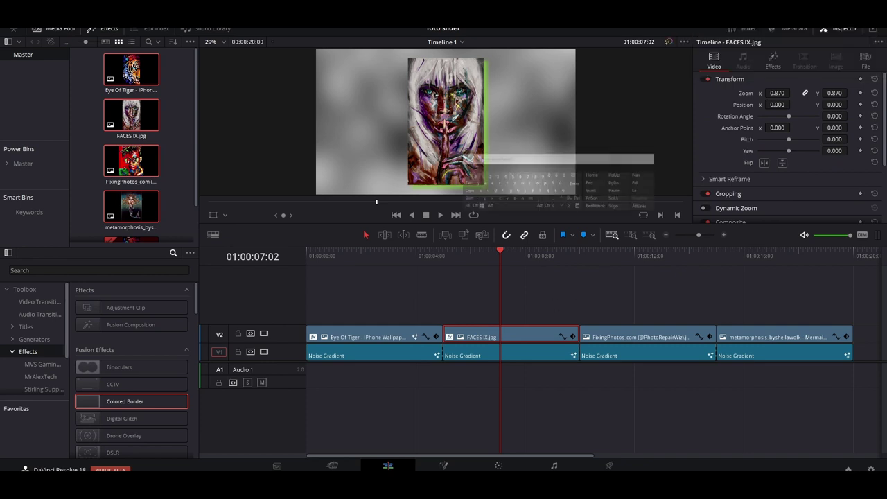
{"action": "left_click", "coordinate": [773, 61]}
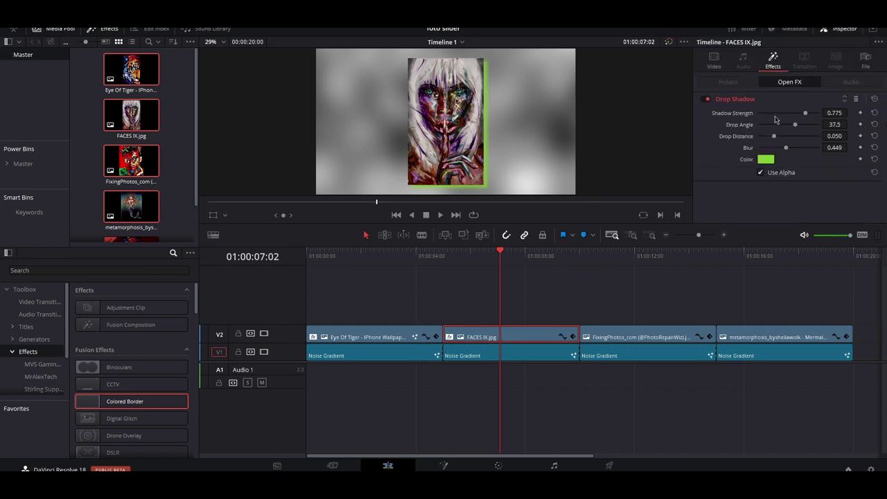
{"action": "left_click", "coordinate": [765, 159]}
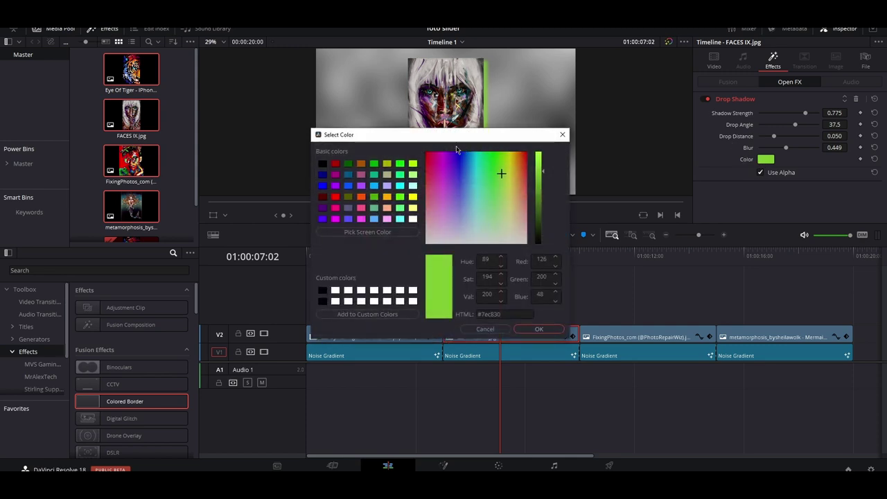
{"action": "left_click", "coordinate": [386, 185]}
{"action": "left_click", "coordinate": [323, 184]}
{"action": "left_click", "coordinate": [322, 163]}
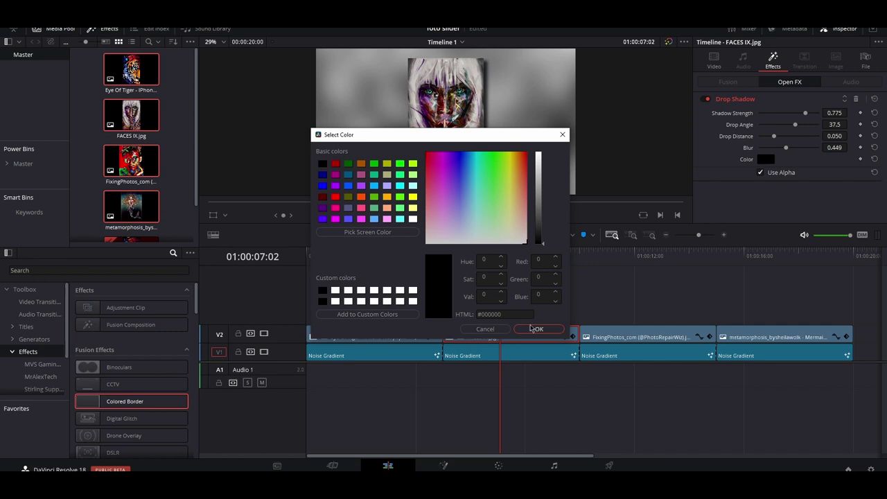
{"action": "left_click", "coordinate": [539, 328]}
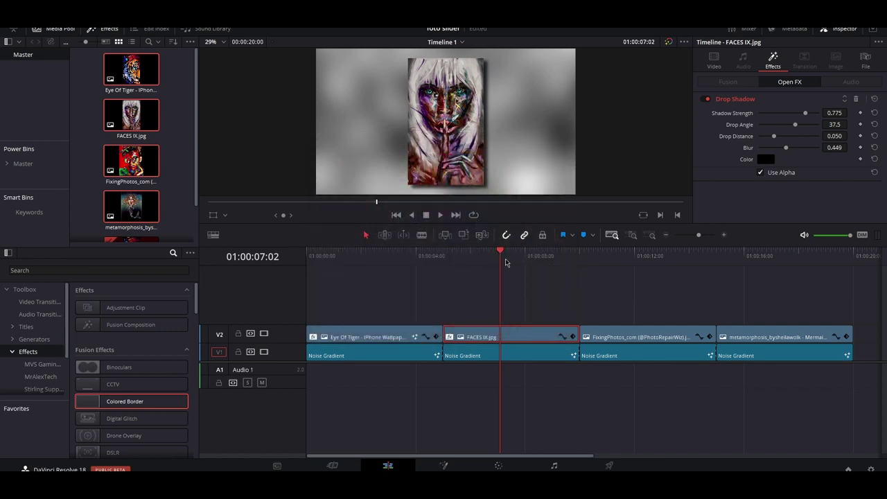
- Open the start color of the gradient for editing on the Noise Gradient clip beneath the FACES IX image
{"action": "left_click", "coordinate": [514, 357]}
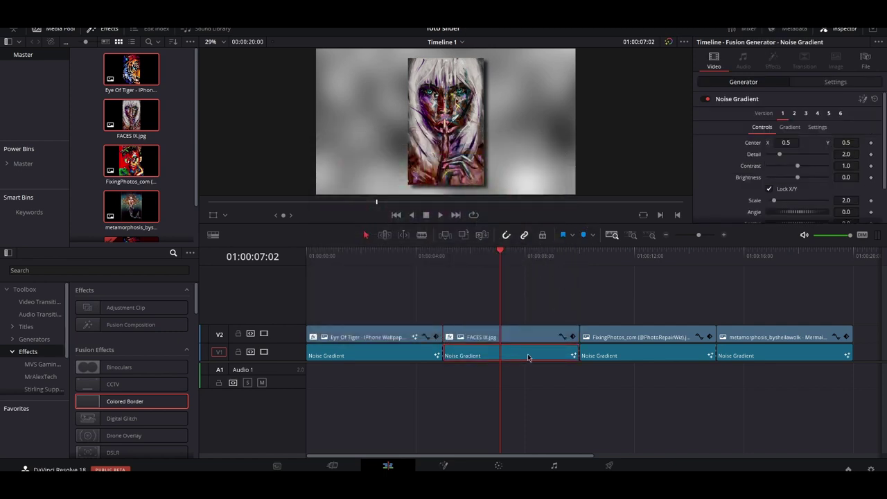
{"action": "left_click", "coordinate": [783, 128]}
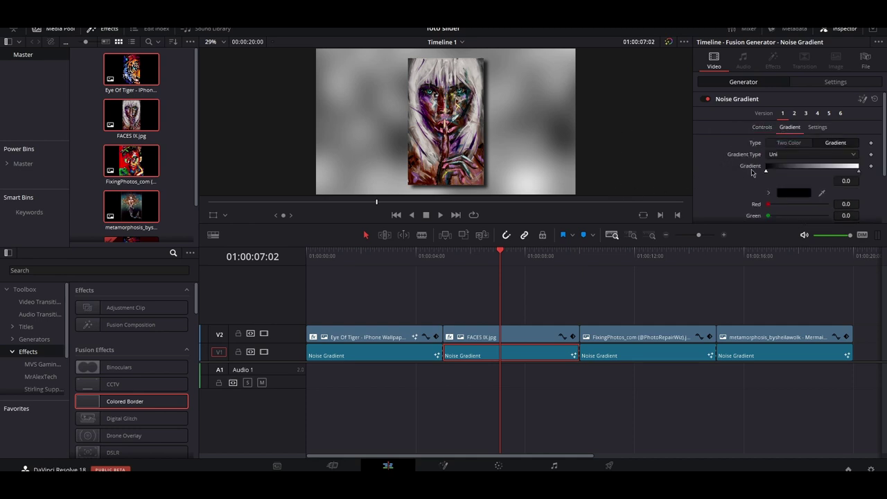
{"action": "left_click", "coordinate": [791, 195]}
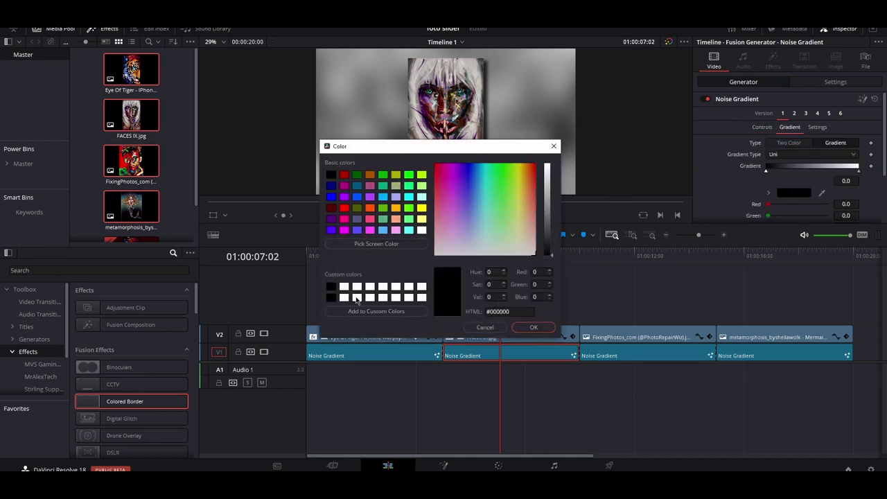
- Try lavender #b0a9c8 sampled from the screen, white, light green #aaff7f and light yellow #ffff7f as the gradient's start color
{"action": "left_click", "coordinate": [377, 311]}
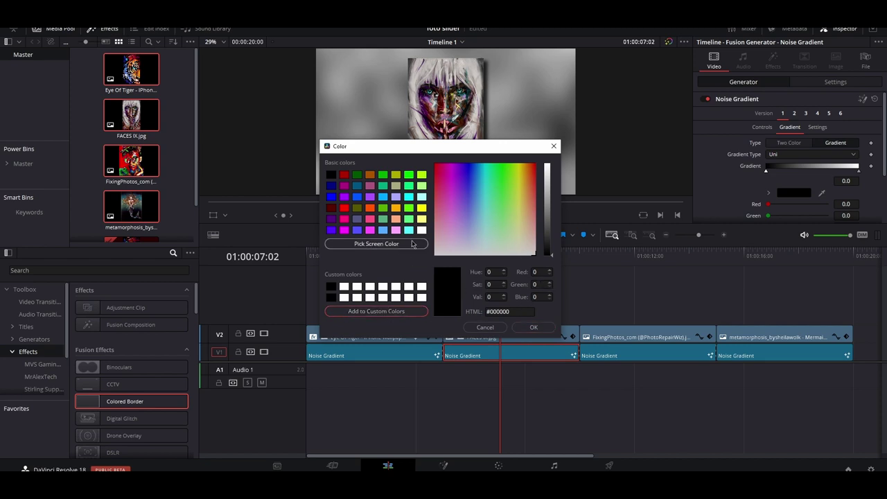
{"action": "left_click", "coordinate": [413, 244]}
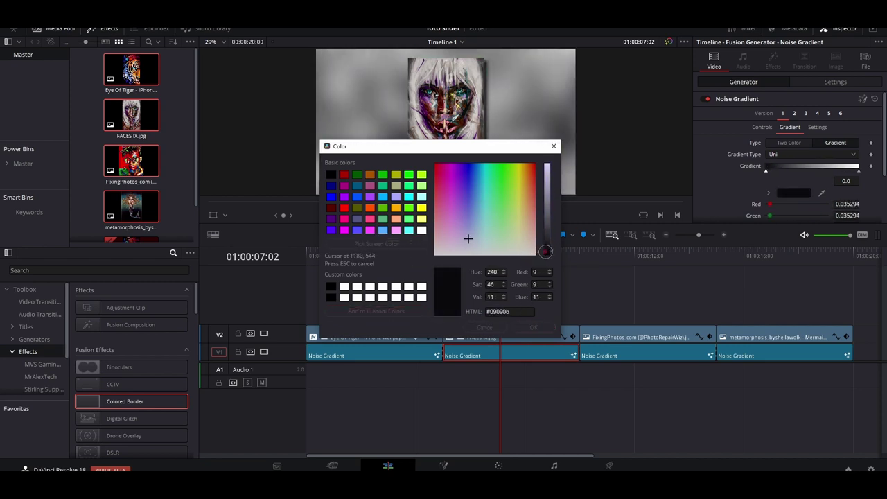
{"action": "left_click", "coordinate": [433, 288]}
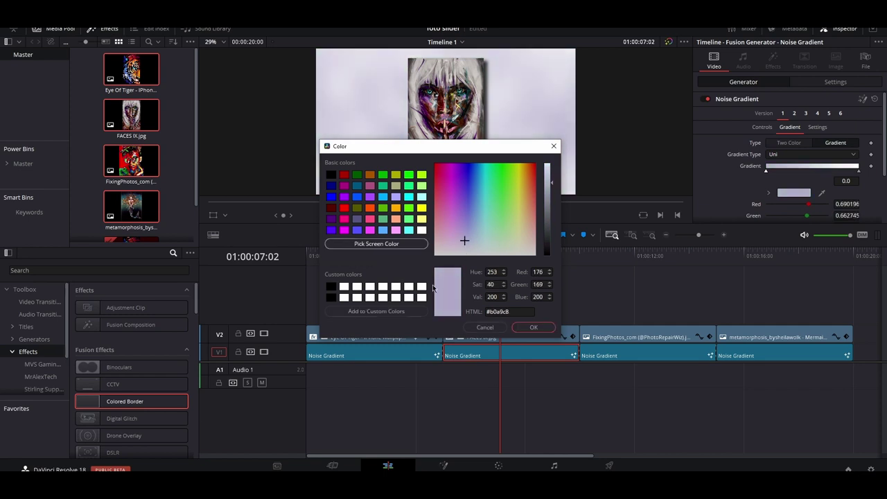
{"action": "left_click", "coordinate": [330, 174]}
{"action": "left_click", "coordinate": [357, 175]}
{"action": "left_click", "coordinate": [421, 230]}
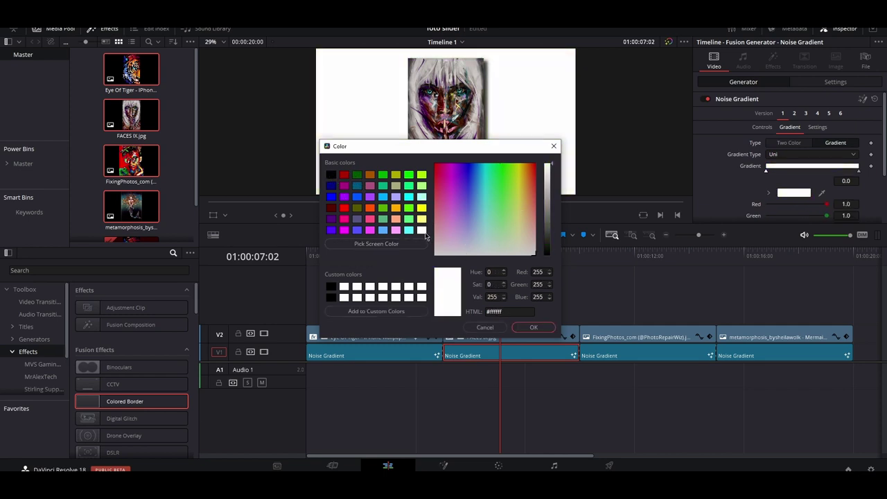
{"action": "left_click", "coordinate": [421, 219]}
{"action": "left_click", "coordinate": [421, 208]}
{"action": "left_click", "coordinate": [422, 185]}
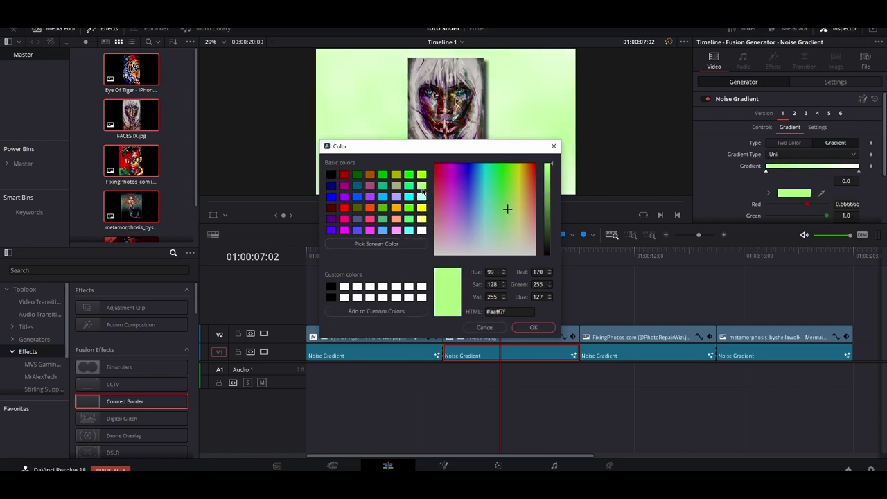
{"action": "left_click", "coordinate": [422, 230]}
{"action": "left_click", "coordinate": [422, 221]}
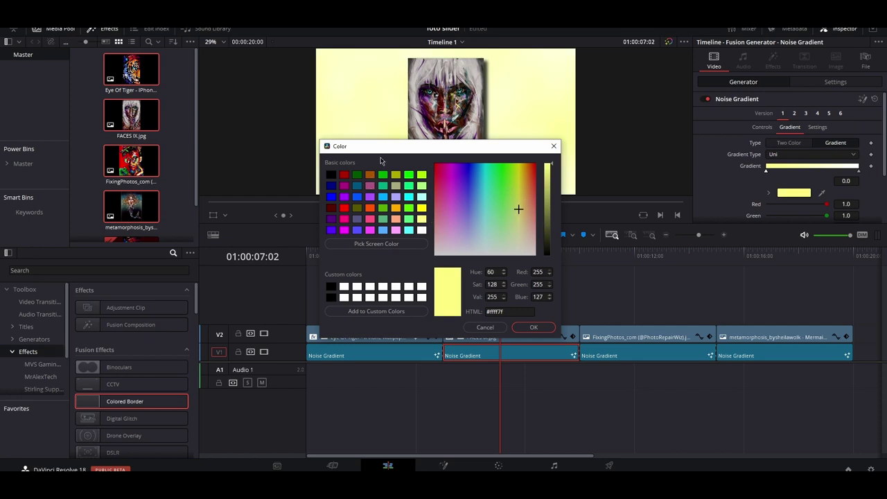
{"action": "left_click", "coordinate": [421, 230]}
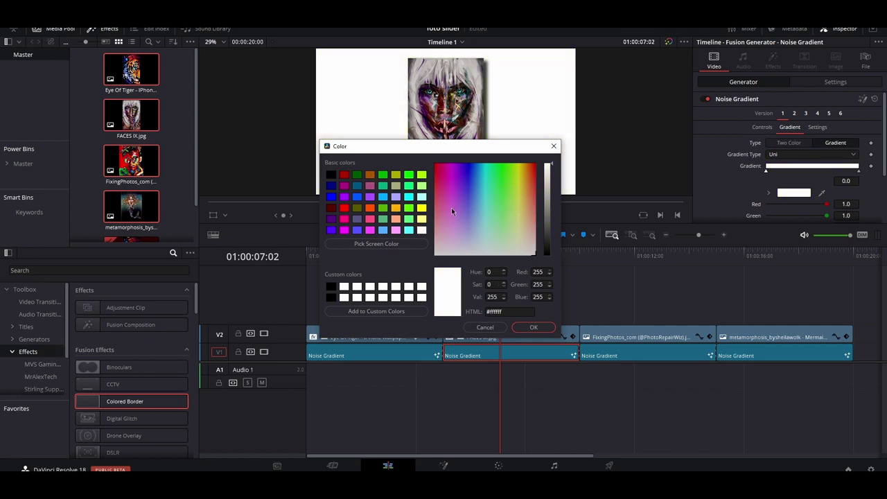
- Set the start color of the gradient behind the FACES IX image to blue #140cff
{"action": "left_click", "coordinate": [495, 178]}
{"action": "left_click", "coordinate": [468, 173]}
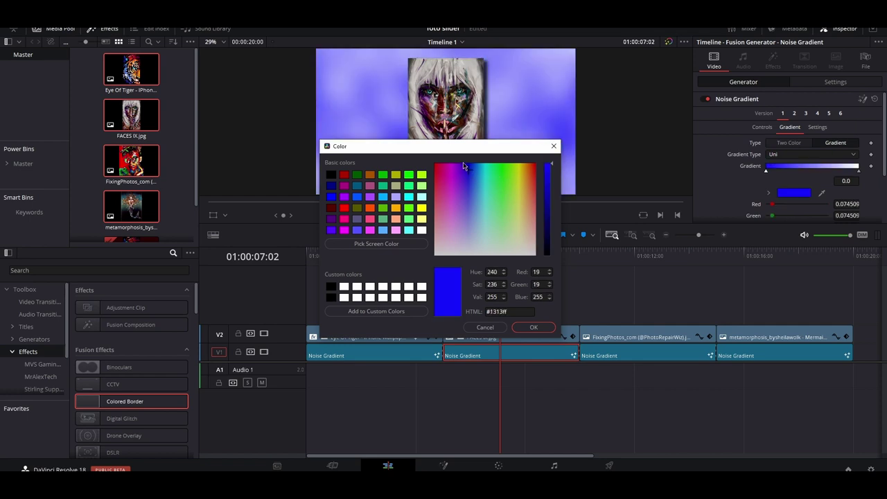
{"action": "left_click", "coordinate": [463, 174]}
{"action": "left_click", "coordinate": [465, 170]}
{"action": "left_click", "coordinate": [468, 171]}
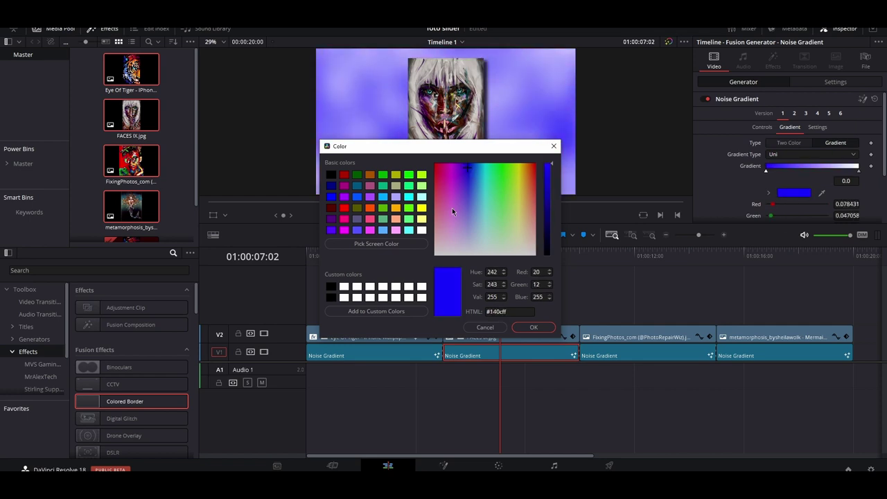
{"action": "left_click", "coordinate": [533, 327]}
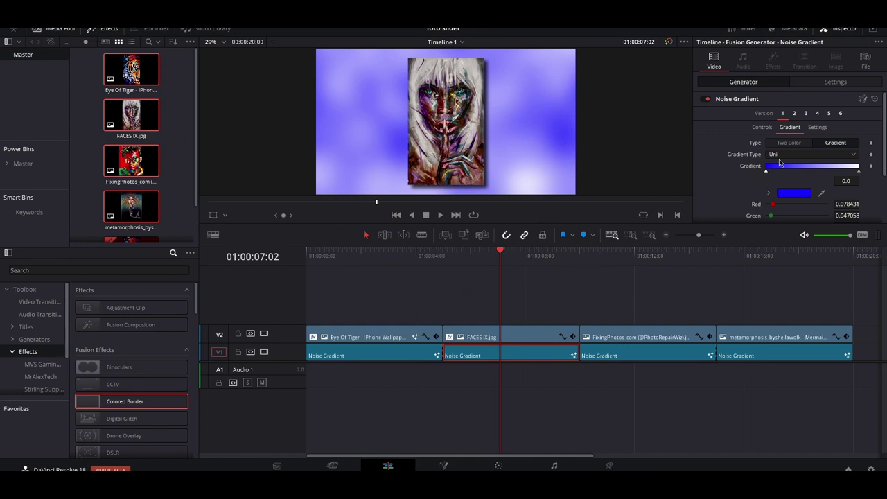
- Apply the Colored Border Fusion effect to the FACES IX image clip
{"action": "left_click", "coordinate": [761, 126]}
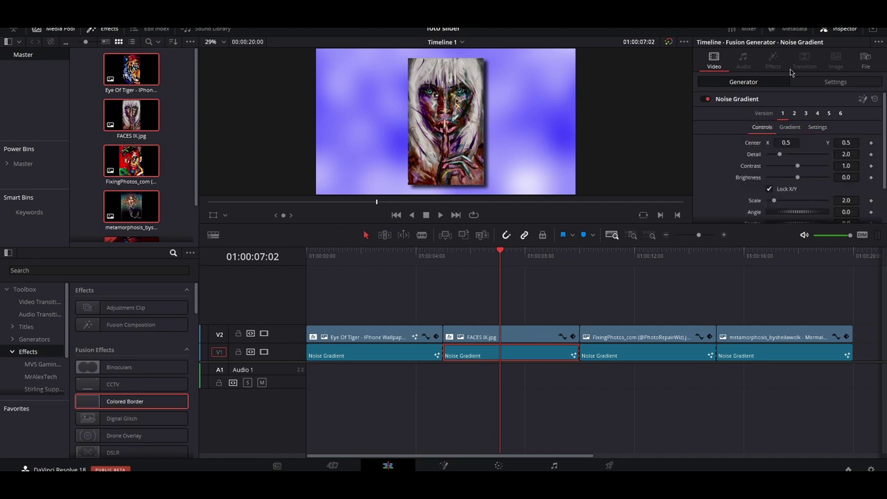
{"action": "left_click", "coordinate": [505, 333]}
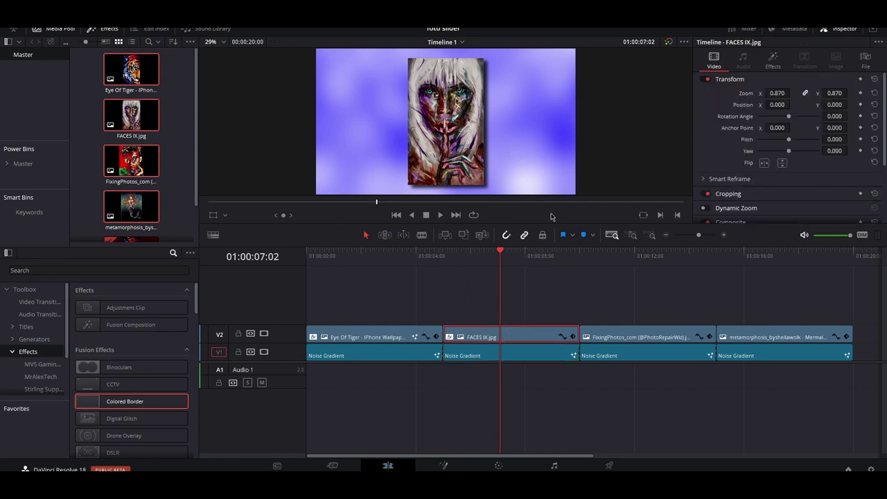
{"action": "double_click", "coordinate": [104, 402]}
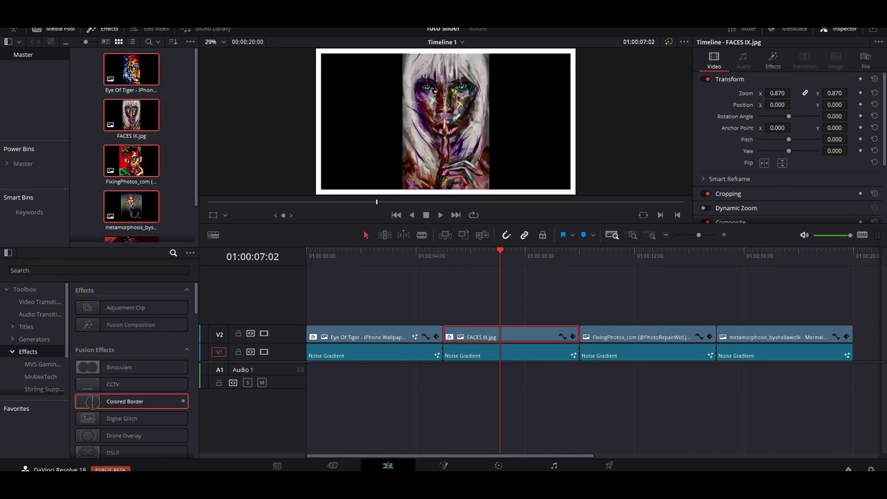
{"action": "left_click_drag", "start_coordinate": [92, 402], "coordinate": [502, 337]}
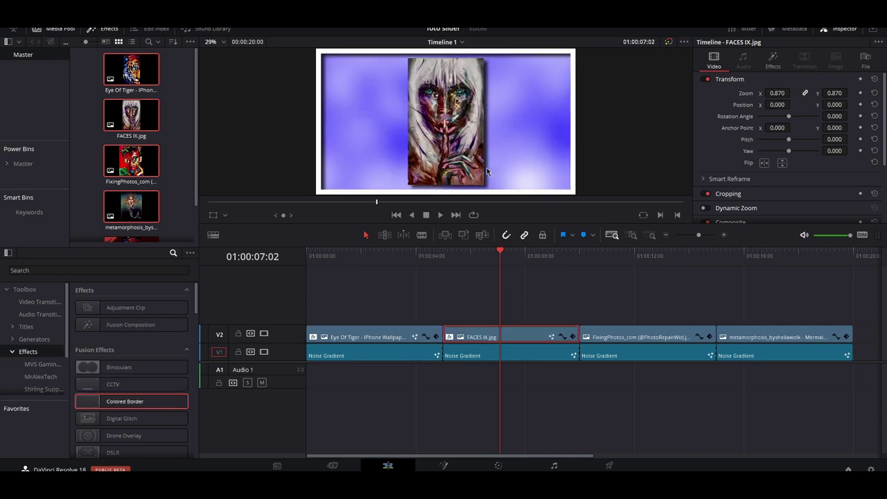
- Set the FACES IX clip's Colored Border color to a light beige sampled from the screen
{"action": "left_click", "coordinate": [776, 69]}
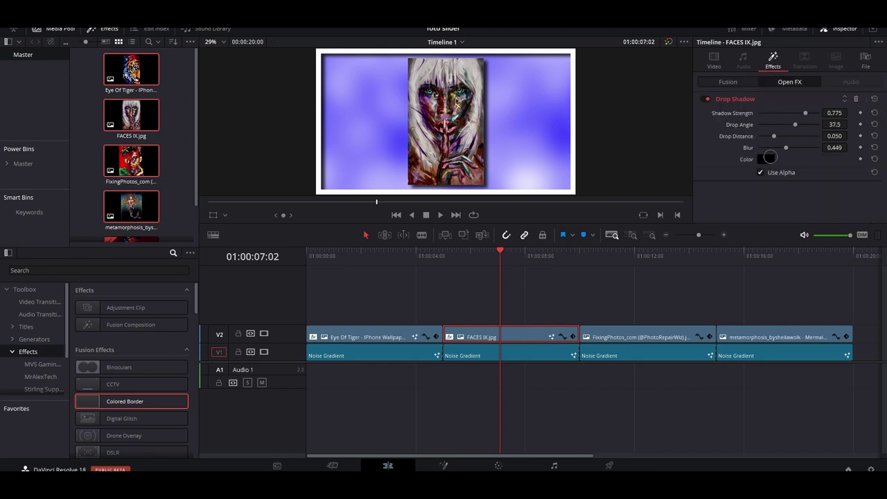
{"action": "left_click", "coordinate": [791, 164]}
{"action": "left_click_drag", "start_coordinate": [507, 181], "coordinate": [473, 229]}
{"action": "left_click", "coordinate": [543, 247]}
{"action": "left_click", "coordinate": [406, 243]}
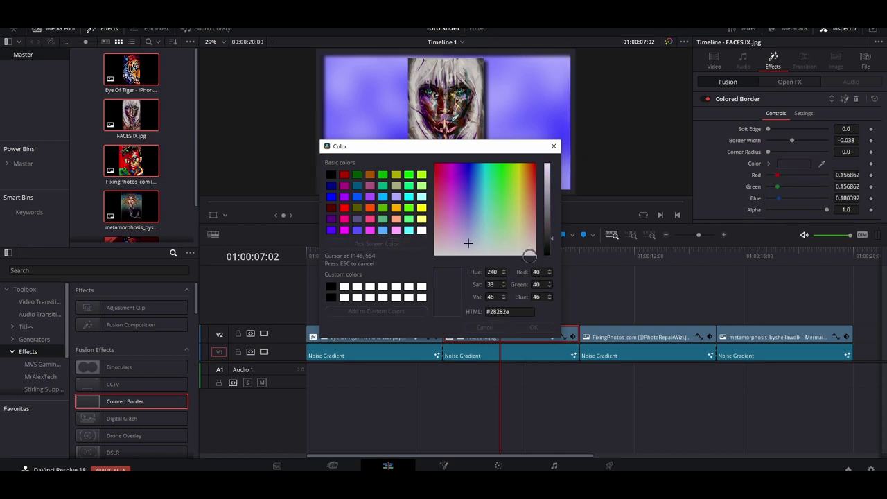
{"action": "left_click", "coordinate": [523, 244]}
{"action": "left_click", "coordinate": [534, 328]}
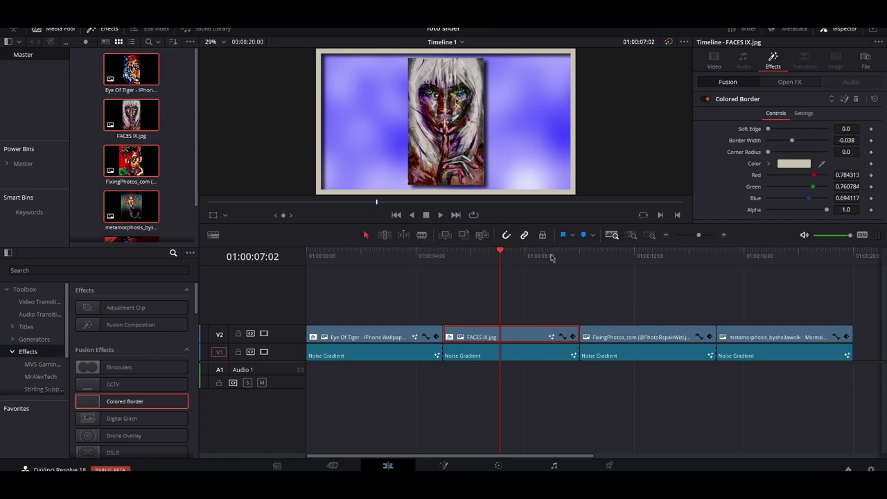
- Move the playhead to the FixingPhotos image at 01:00:12:12 and apply the Colored Border effect to that clip
{"action": "left_click", "coordinate": [529, 356]}
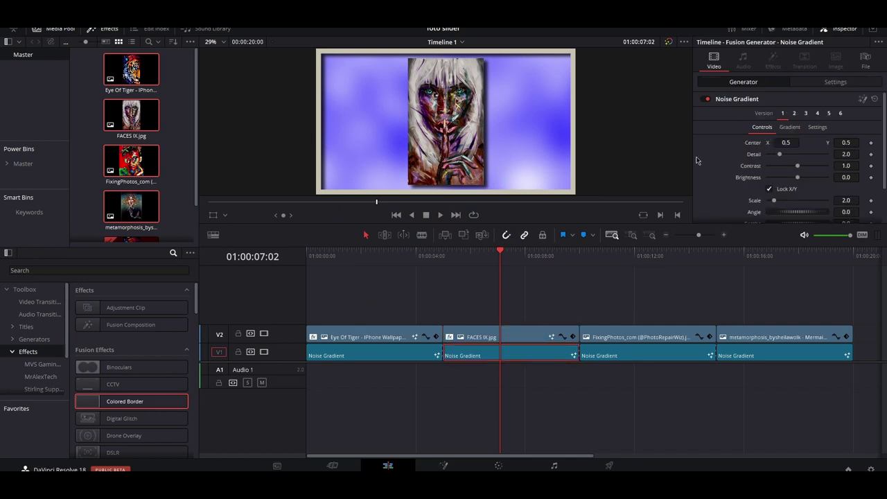
{"action": "left_click", "coordinate": [649, 255]}
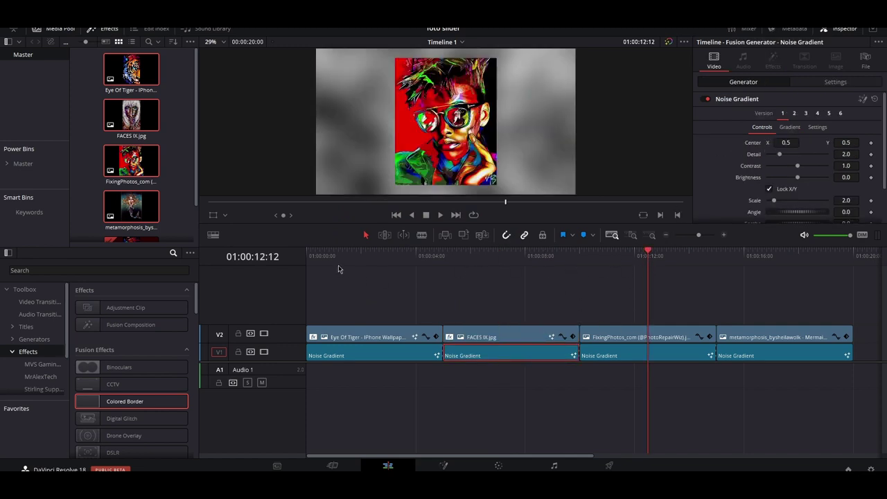
{"action": "left_click", "coordinate": [645, 337]}
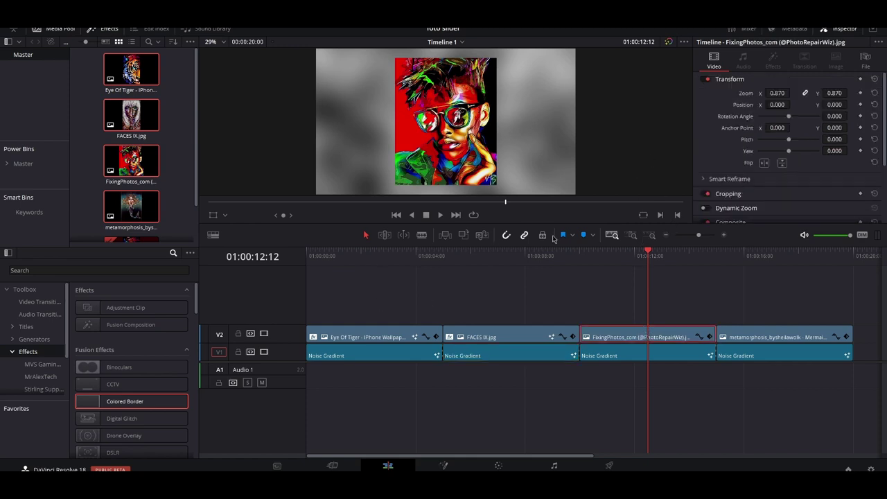
{"action": "double_click", "coordinate": [111, 402]}
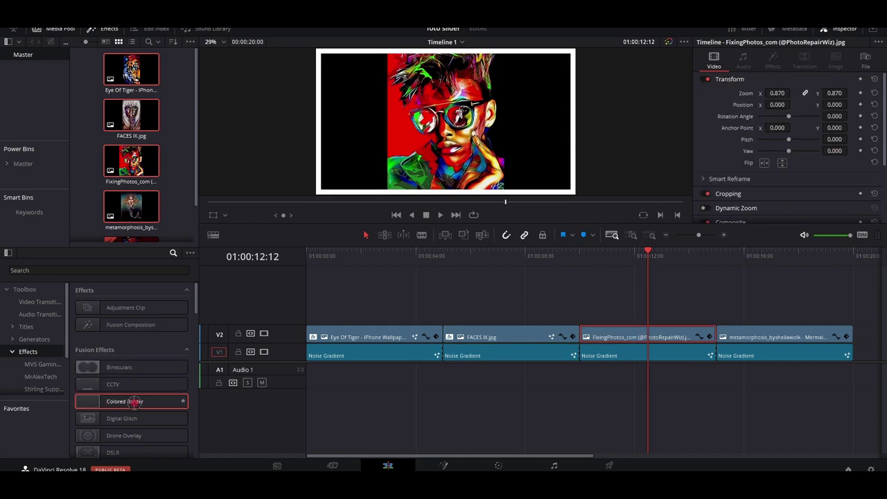
{"action": "left_click_drag", "start_coordinate": [134, 402], "coordinate": [644, 337]}
- Set the FixingPhotos clip's Colored Border color to bright red
{"action": "left_click", "coordinate": [773, 61]}
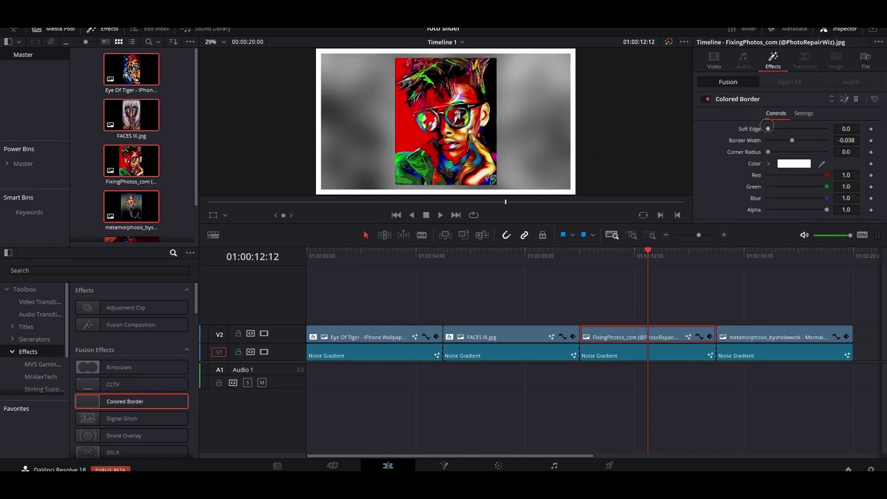
{"action": "left_click", "coordinate": [793, 163]}
{"action": "left_click", "coordinate": [532, 166]}
{"action": "left_click", "coordinate": [534, 327]}
- Show the gradient settings of the Noise Gradient clip beneath the FixingPhotos image
{"action": "left_click", "coordinate": [659, 358]}
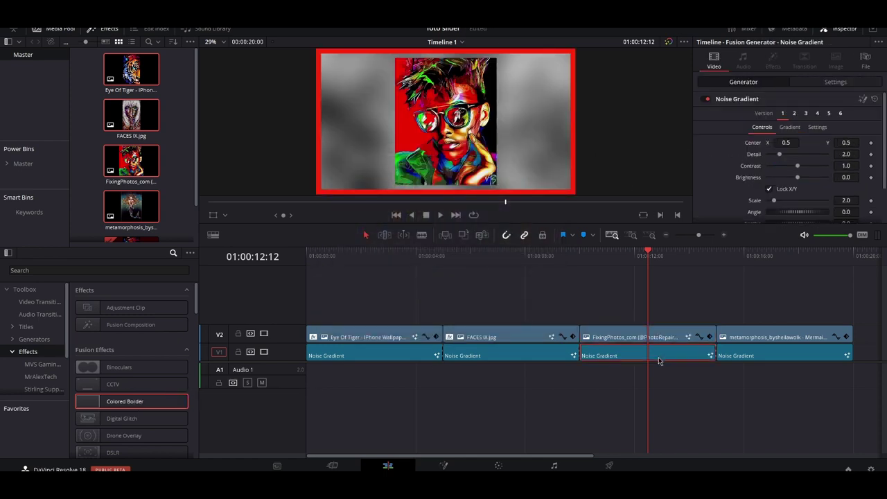
{"action": "left_click", "coordinate": [790, 127]}
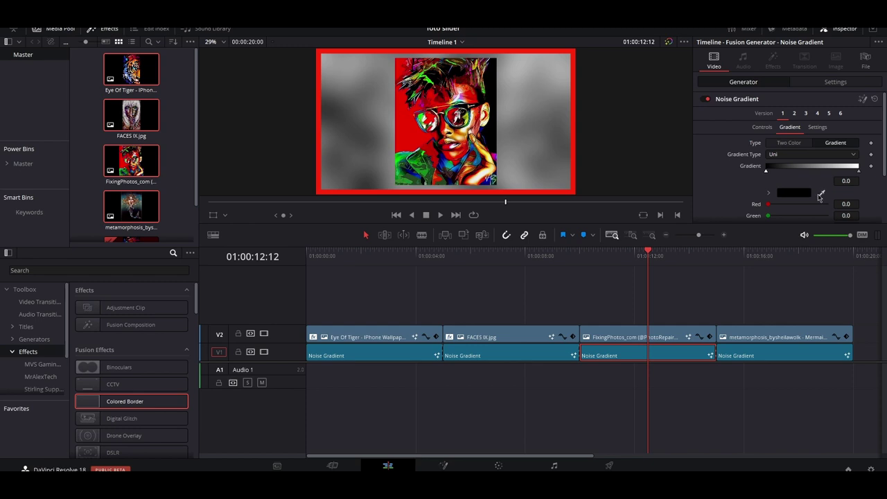
- Try the Reflect, Linear, Radial and Cross gradient types and the Two Color type on this background, and return to a Uni gradient
{"action": "left_click", "coordinate": [811, 154]}
{"action": "left_click", "coordinate": [776, 187]}
{"action": "left_click", "coordinate": [790, 154]}
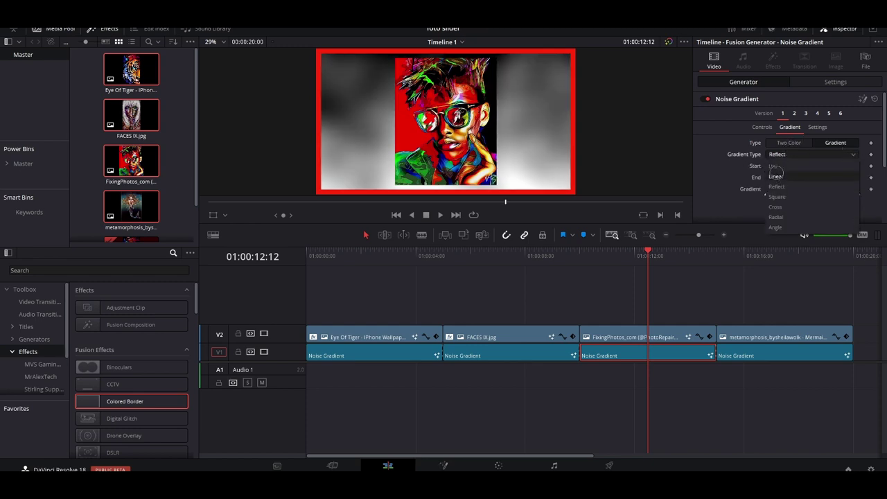
{"action": "left_click", "coordinate": [776, 176]}
{"action": "left_click", "coordinate": [803, 154]}
{"action": "left_click", "coordinate": [776, 187]}
{"action": "left_click", "coordinate": [842, 157]}
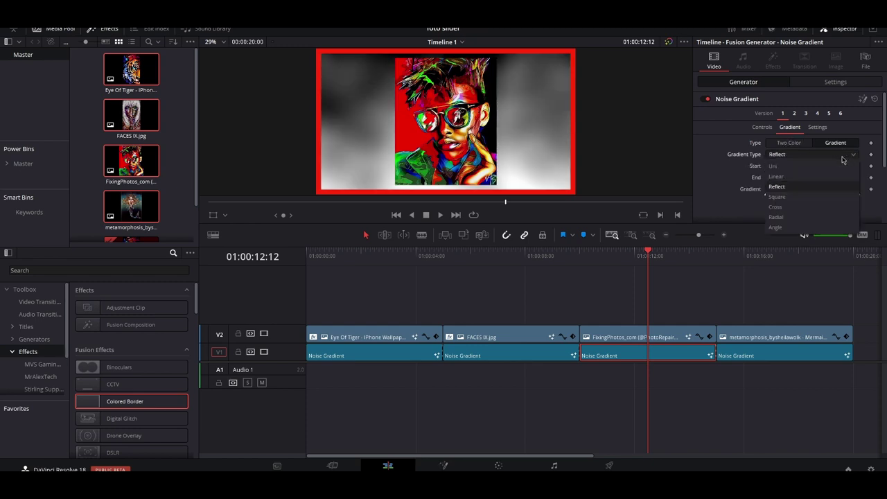
{"action": "left_click", "coordinate": [776, 217]}
{"action": "left_click", "coordinate": [832, 154]}
{"action": "left_click", "coordinate": [776, 207]}
{"action": "left_click", "coordinate": [849, 157]}
{"action": "left_click", "coordinate": [773, 166]}
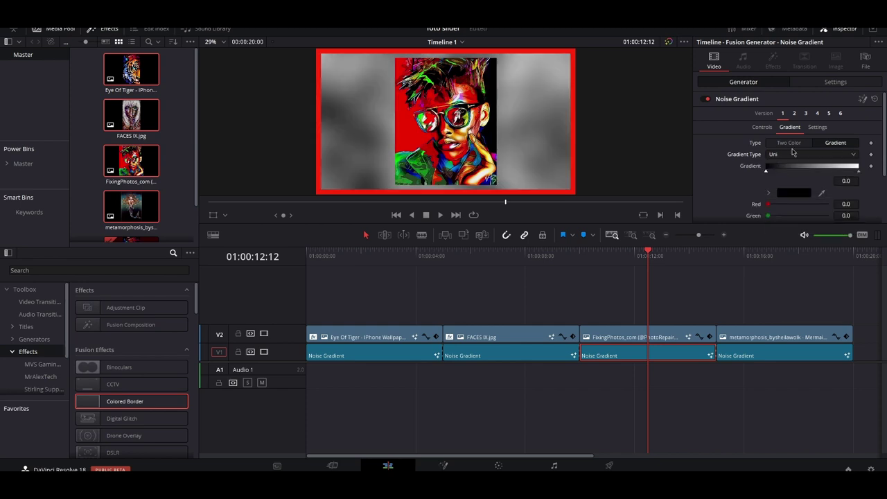
{"action": "left_click", "coordinate": [791, 143]}
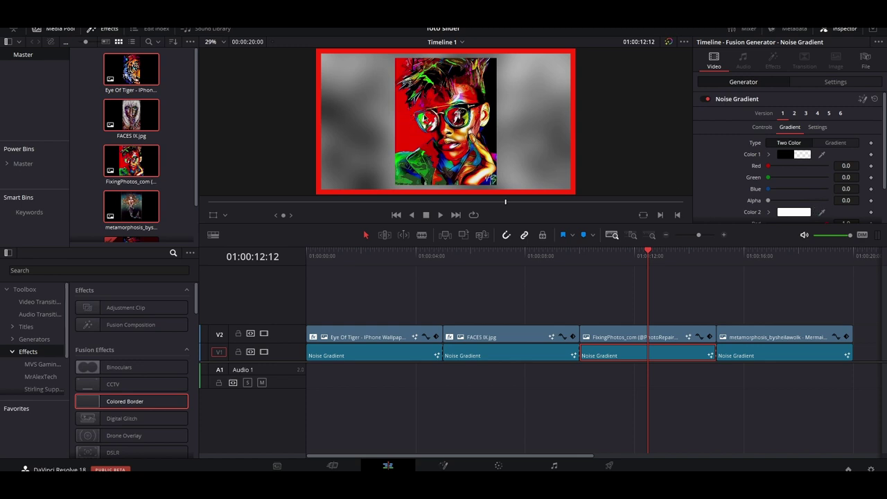
{"action": "left_click", "coordinate": [835, 143]}
- Set the gradient stop at about 0.149 behind the FixingPhotos image to a pink sampled from the screen
{"action": "left_click", "coordinate": [767, 195]}
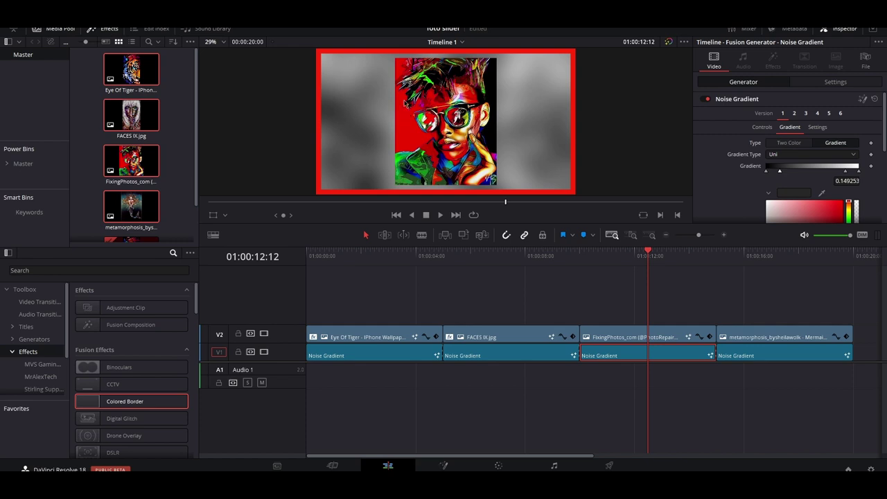
{"action": "left_click", "coordinate": [794, 193]}
{"action": "left_click", "coordinate": [376, 244]}
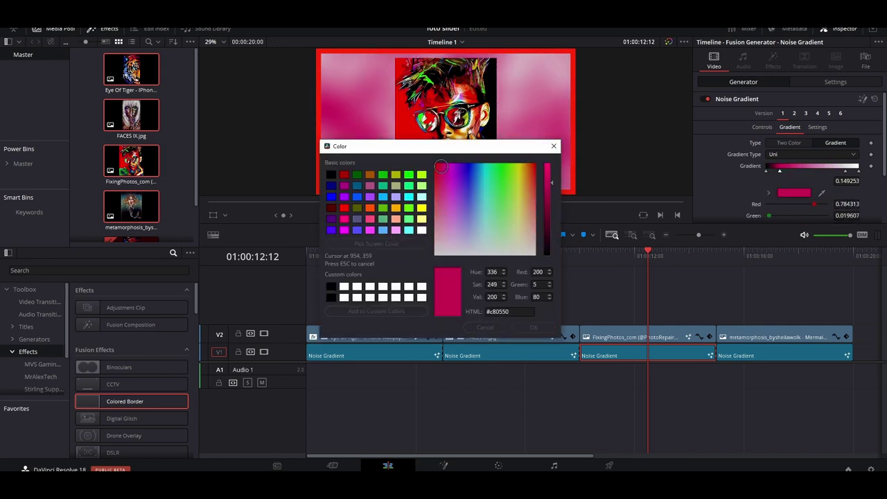
{"action": "left_click", "coordinate": [346, 115]}
{"action": "left_click", "coordinate": [533, 327]}
- Find the Drop Shadow effect in the Open FX library and apply it to the FixingPhotos clip
{"action": "left_click", "coordinate": [640, 331]}
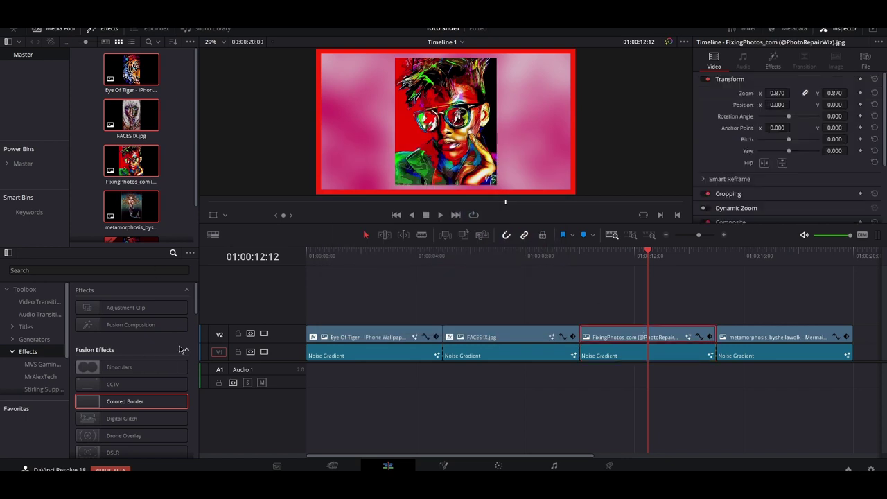
{"action": "left_click", "coordinate": [25, 341]}
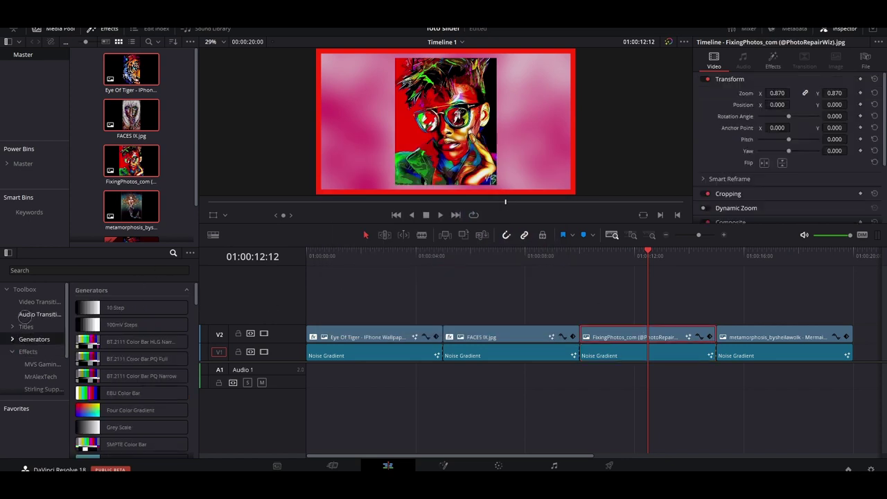
{"action": "left_click", "coordinate": [11, 351]}
{"action": "left_click", "coordinate": [24, 364]}
{"action": "left_click_drag", "start_coordinate": [693, 32], "coordinate": [730, 9]}
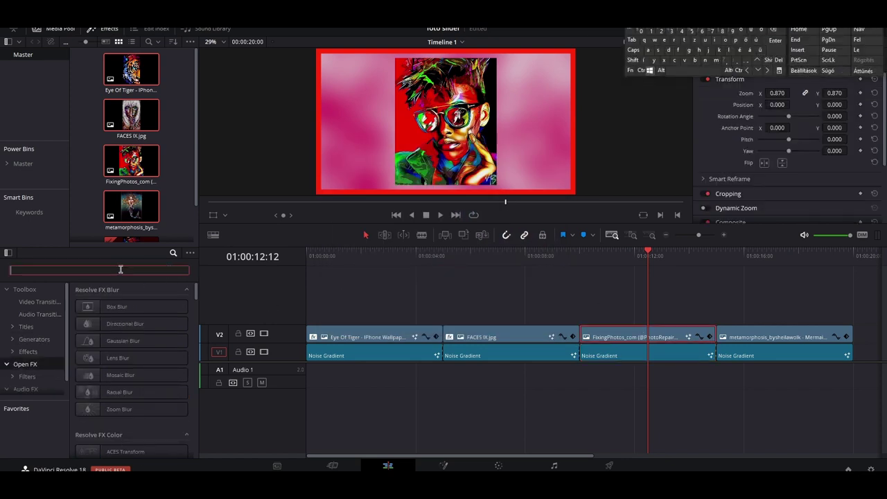
{"action": "left_click", "coordinate": [98, 270]}
{"action": "type", "text": "dr"}
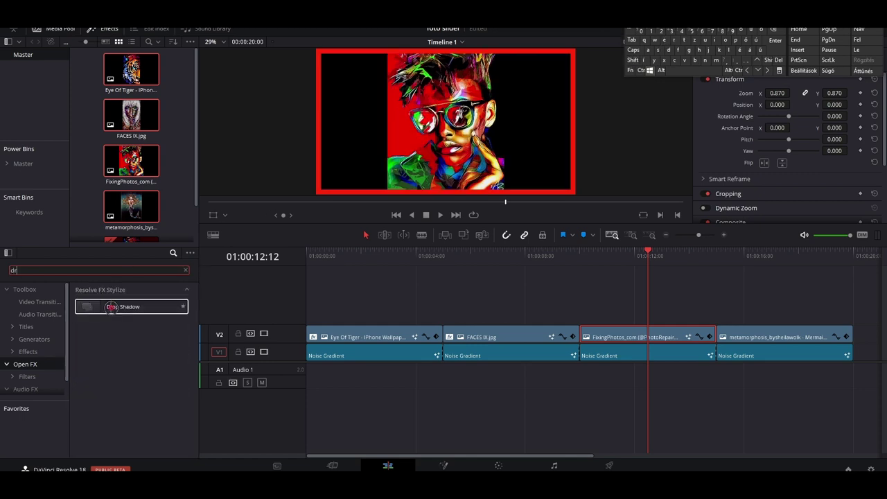
{"action": "double_click", "coordinate": [149, 308]}
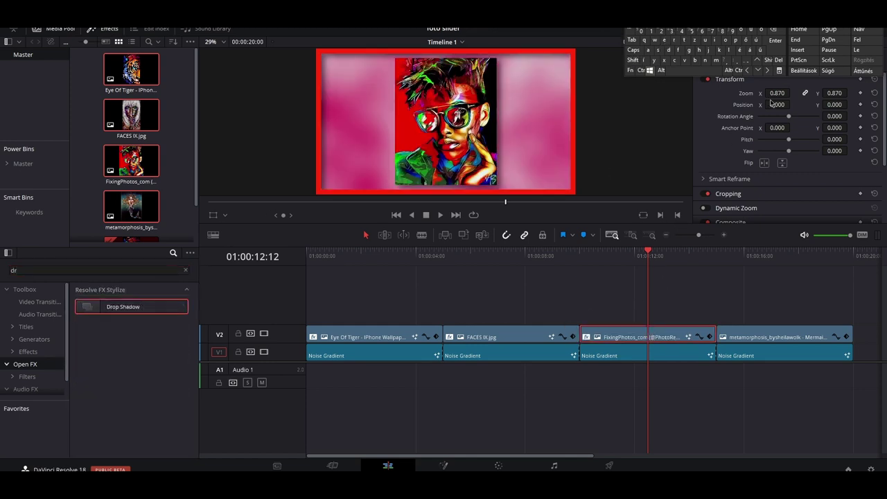
- Set the FixingPhotos clip's Drop Shadow strength to 0.790, try several shadow colors and choose a brownish orange
{"action": "left_click", "coordinate": [772, 61]}
{"action": "left_click", "coordinate": [790, 81]}
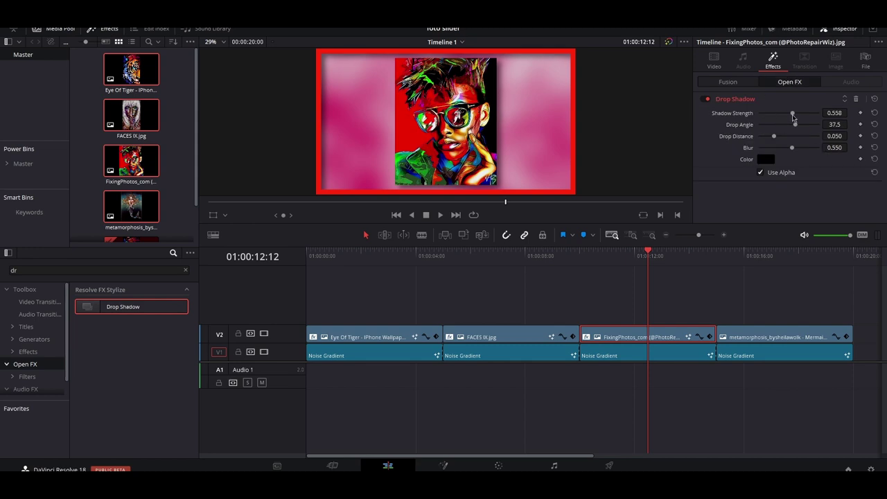
{"action": "left_click", "coordinate": [766, 159]}
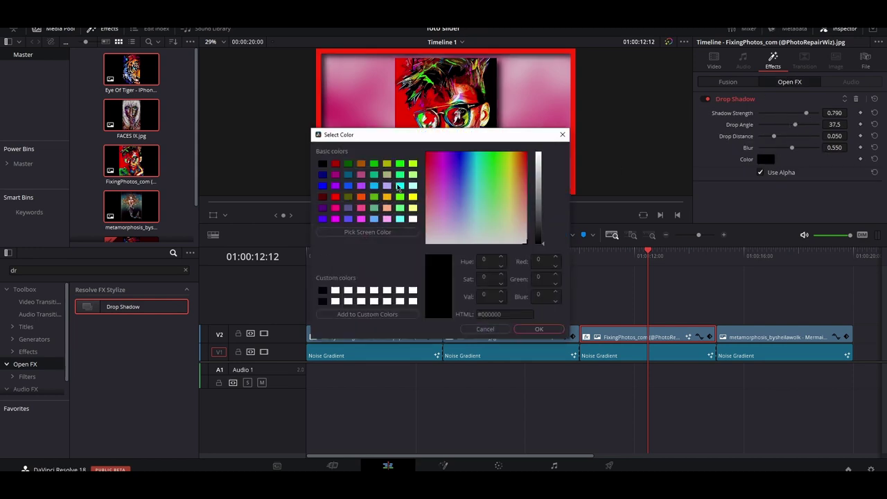
{"action": "left_click", "coordinate": [399, 186]}
{"action": "left_click", "coordinate": [361, 196]}
{"action": "left_click", "coordinate": [336, 185]}
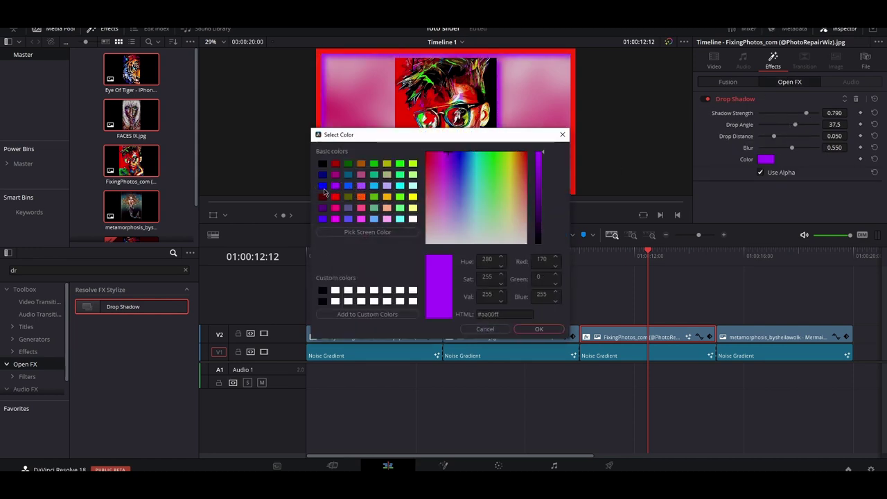
{"action": "left_click", "coordinate": [323, 187]}
{"action": "left_click", "coordinate": [387, 207]}
{"action": "left_click", "coordinate": [387, 197]}
{"action": "left_click", "coordinate": [399, 196]}
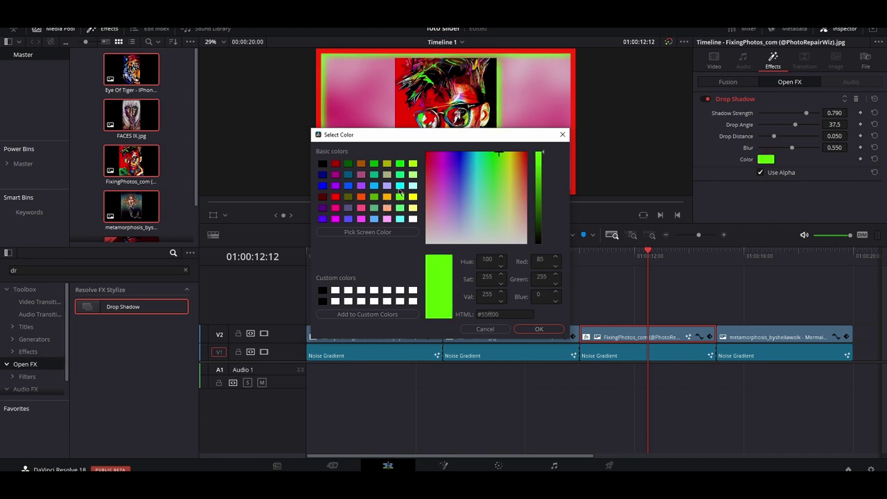
{"action": "left_click", "coordinate": [360, 164]}
{"action": "left_click", "coordinate": [539, 328]}
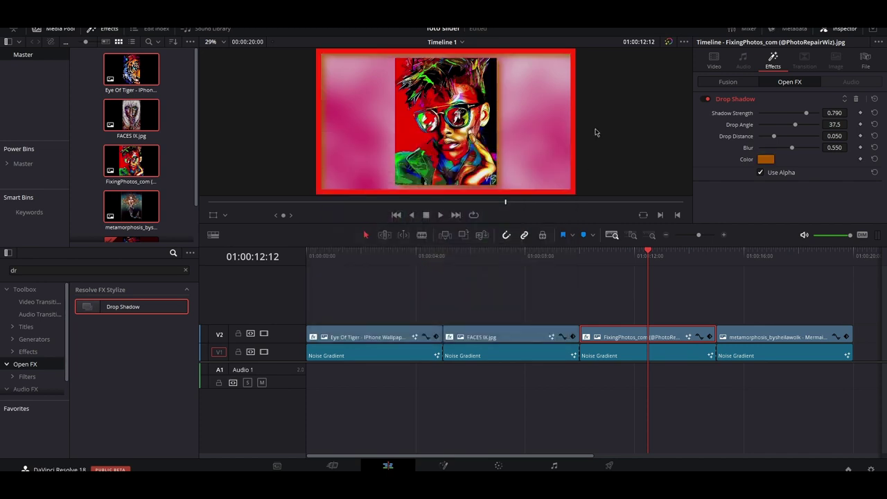
- Apply the Drop Shadow effect to the metamorphosis clip and increase its shadow strength
{"action": "left_click", "coordinate": [658, 358]}
{"action": "left_click", "coordinate": [774, 257]}
{"action": "left_click", "coordinate": [775, 337]}
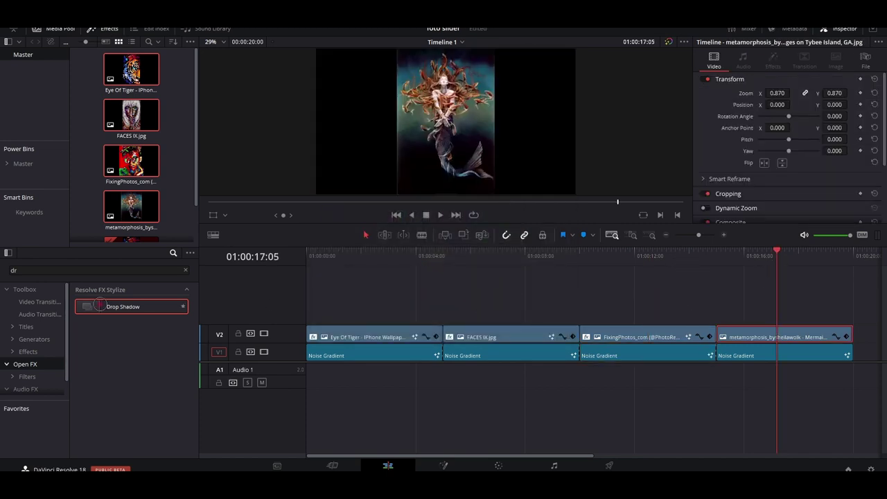
{"action": "left_click_drag", "start_coordinate": [122, 308], "coordinate": [782, 337]}
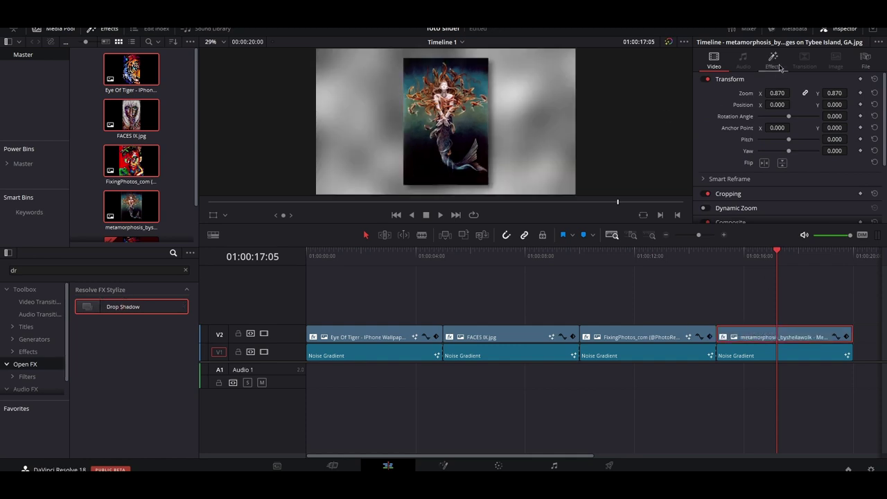
{"action": "left_click", "coordinate": [772, 61]}
{"action": "left_click_drag", "start_coordinate": [806, 114], "coordinate": [819, 114]}
- Set the first gradient stop of the Noise Gradient beneath the metamorphosis image to dark gray #28282e sampled from the screen
{"action": "left_click", "coordinate": [752, 357]}
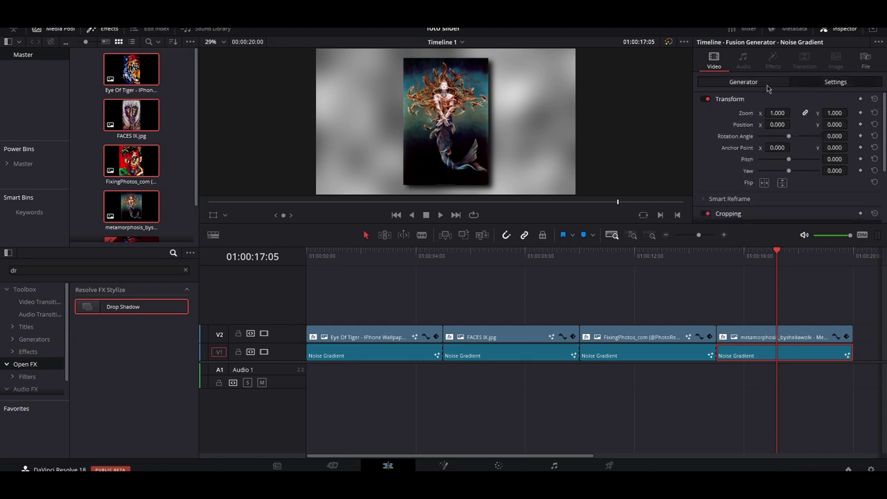
{"action": "left_click", "coordinate": [789, 194]}
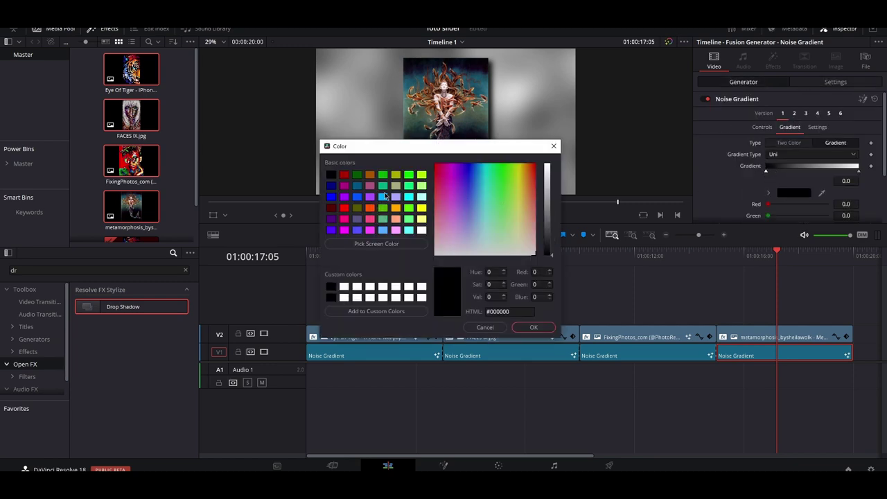
{"action": "left_click", "coordinate": [376, 243]}
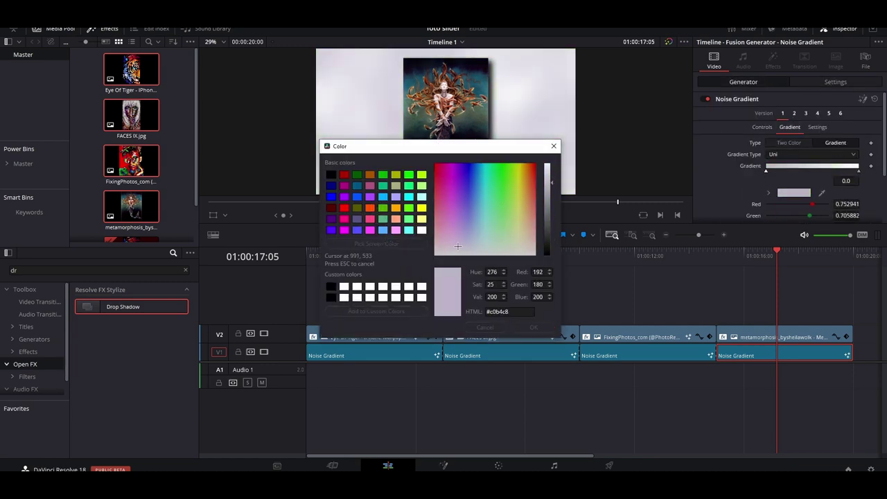
{"action": "left_click", "coordinate": [539, 197]}
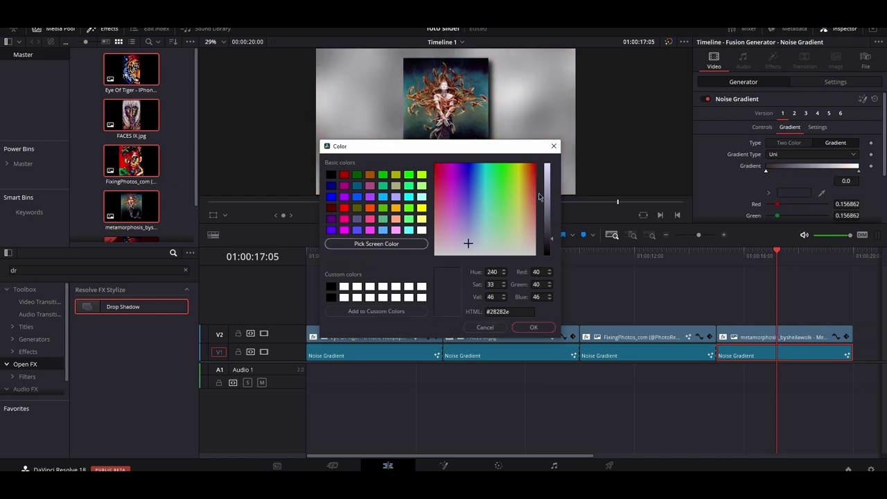
{"action": "left_click", "coordinate": [534, 327]}
- Apply the Colored Border effect to the metamorphosis clip and set the border color to bright green
{"action": "left_click", "coordinate": [758, 336]}
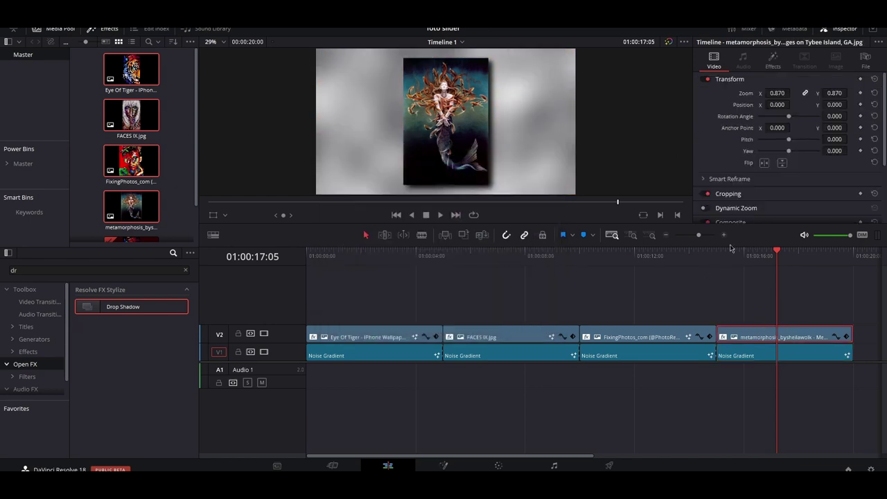
{"action": "left_click", "coordinate": [28, 351]}
{"action": "left_click", "coordinate": [185, 270]}
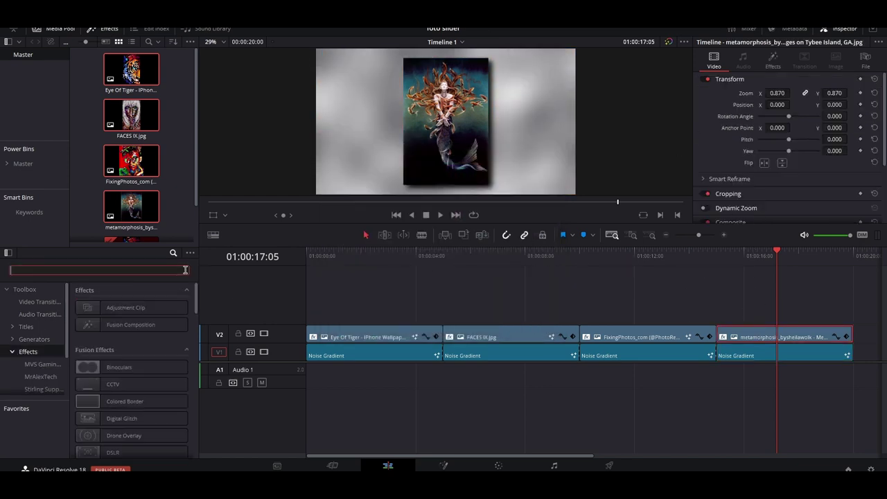
{"action": "left_click_drag", "start_coordinate": [118, 401], "coordinate": [762, 337]}
{"action": "left_click", "coordinate": [770, 58]}
{"action": "left_click", "coordinate": [793, 162]}
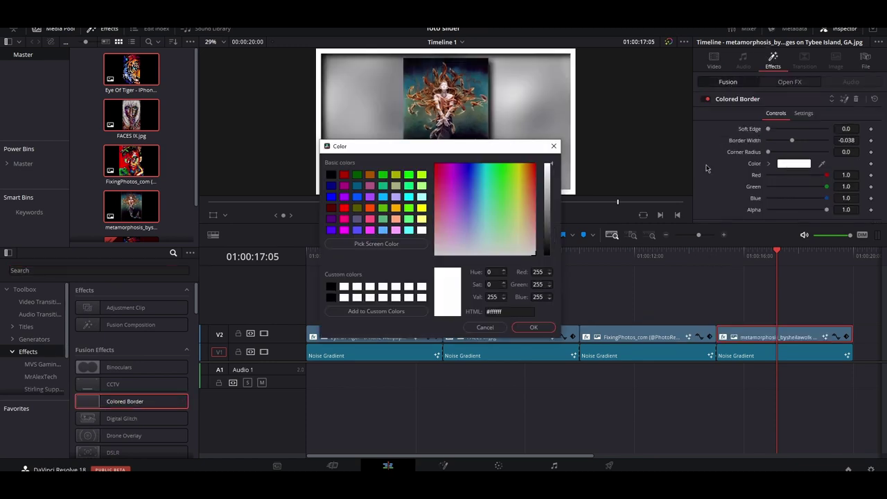
{"action": "left_click", "coordinate": [408, 175]}
{"action": "left_click", "coordinate": [534, 327]}
- Add the Slide Right video transition to all image and Noise Gradient clips on the timeline
{"action": "left_click", "coordinate": [40, 302]}
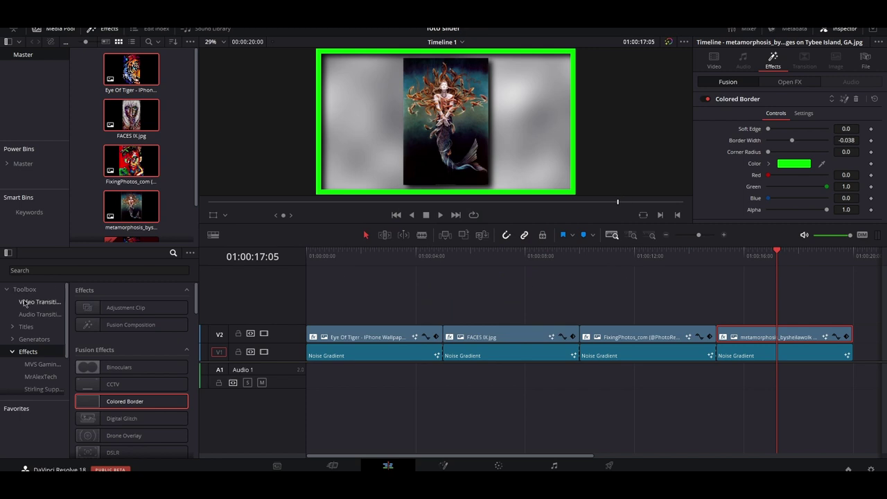
{"action": "scroll", "coordinate": [196, 317], "scroll_direction": "down", "scroll_amount": 3}
{"action": "left_click_drag", "start_coordinate": [196, 317], "coordinate": [199, 428]}
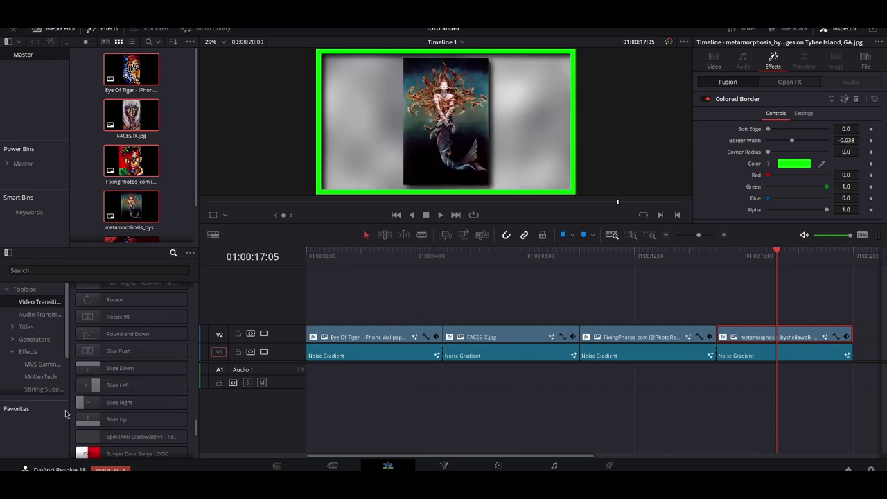
{"action": "scroll", "coordinate": [104, 374], "scroll_direction": "down", "scroll_amount": 5}
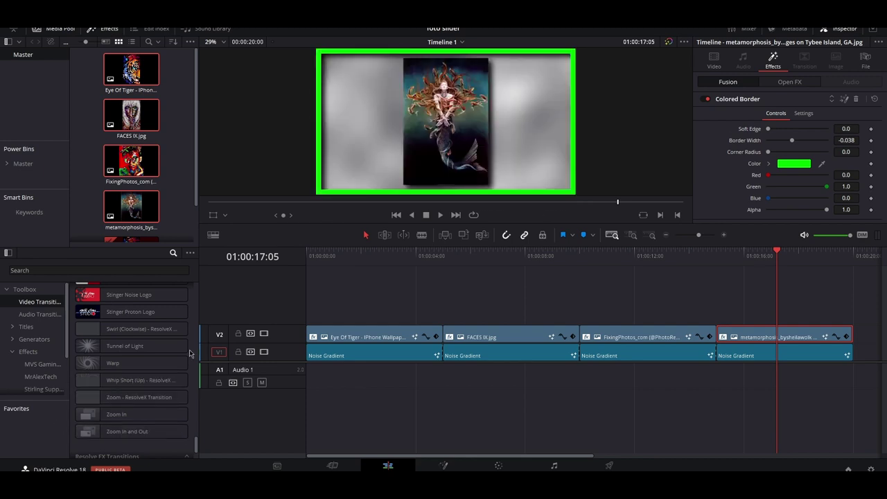
{"action": "scroll", "coordinate": [159, 416], "scroll_direction": "up", "scroll_amount": 4}
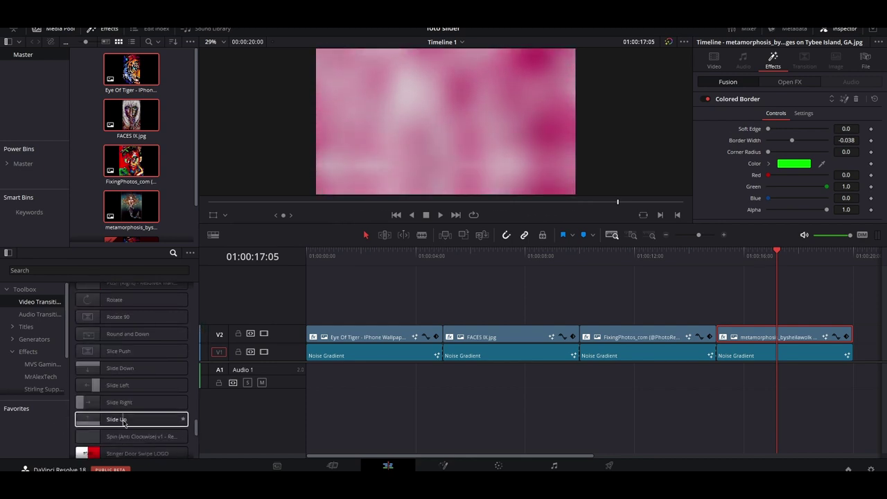
{"action": "left_click", "coordinate": [425, 389]}
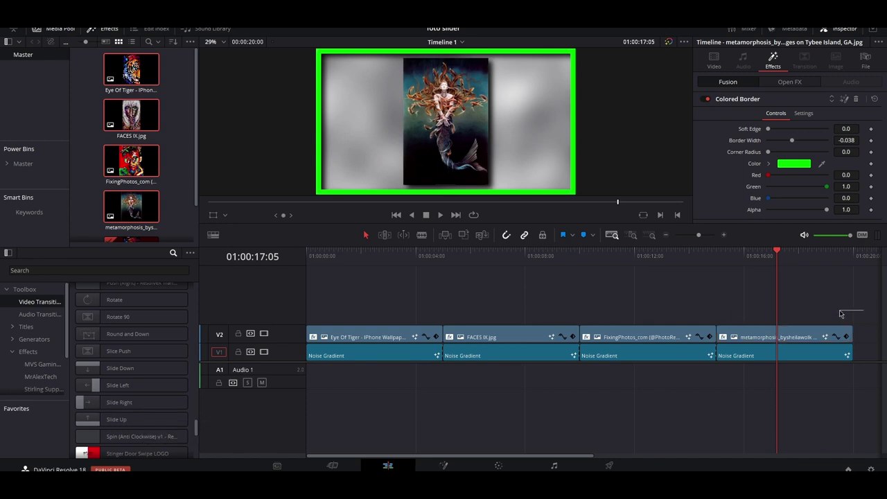
{"action": "left_click_drag", "start_coordinate": [863, 309], "coordinate": [329, 378]}
{"action": "right_click", "coordinate": [120, 406]}
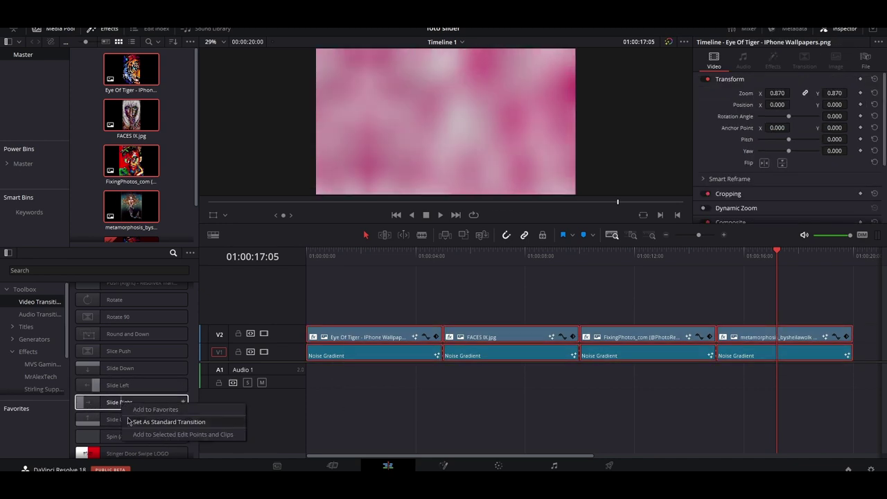
{"action": "left_click", "coordinate": [153, 414]}
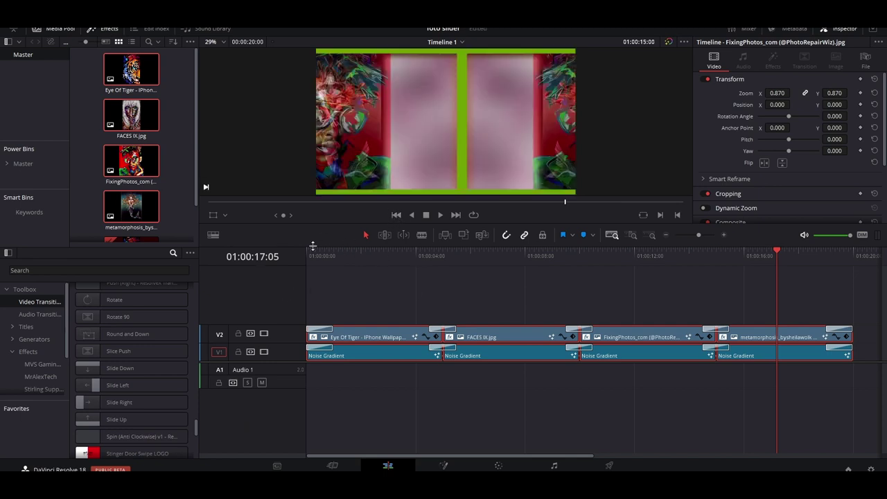
- Play the slideshow from the start to check the transitions between the images
{"action": "left_click", "coordinate": [396, 215]}
{"action": "key", "text": "space"}
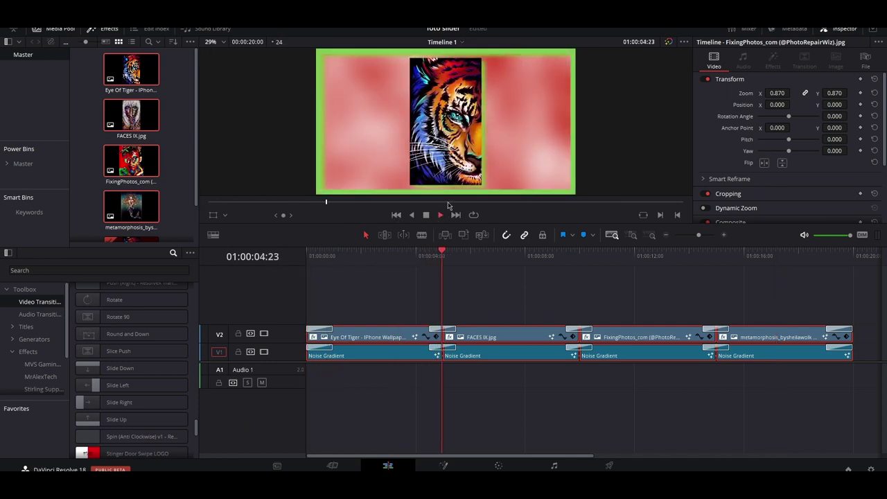
{"action": "left_click", "coordinate": [426, 215]}
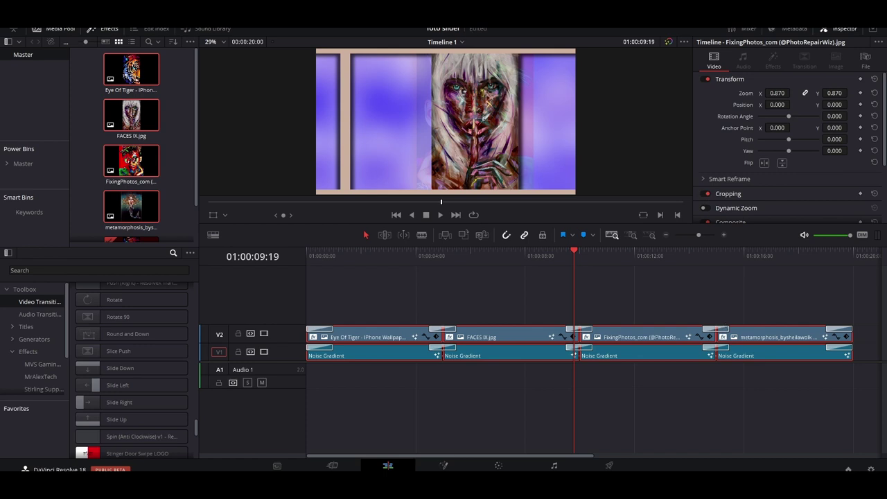
- Import the music file That's What It Takes (Instrumental) - NEFFEX.mp3 and place it at the start of track Audio 1
{"action": "right_click", "coordinate": [56, 104]}
{"action": "mouse_move", "coordinate": [139, 109]}
{"action": "left_click", "coordinate": [222, 121]}
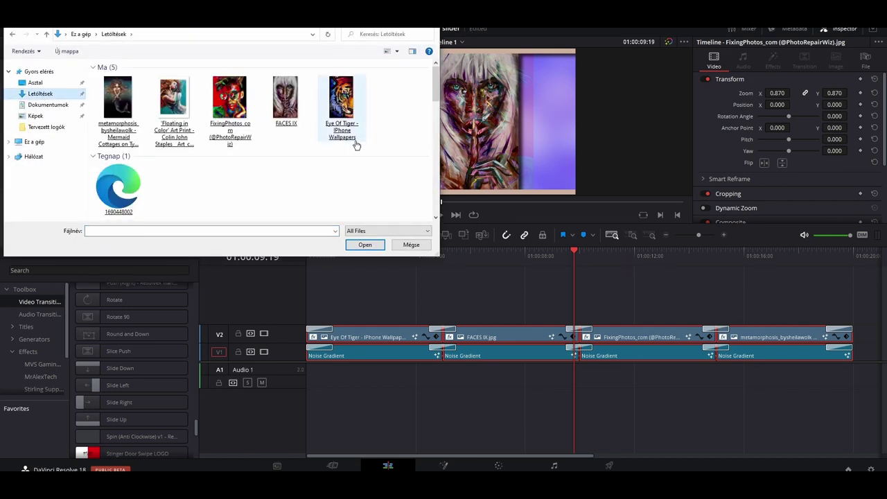
{"action": "scroll", "coordinate": [355, 144], "scroll_direction": "down", "scroll_amount": 5}
{"action": "double_click", "coordinate": [119, 104]}
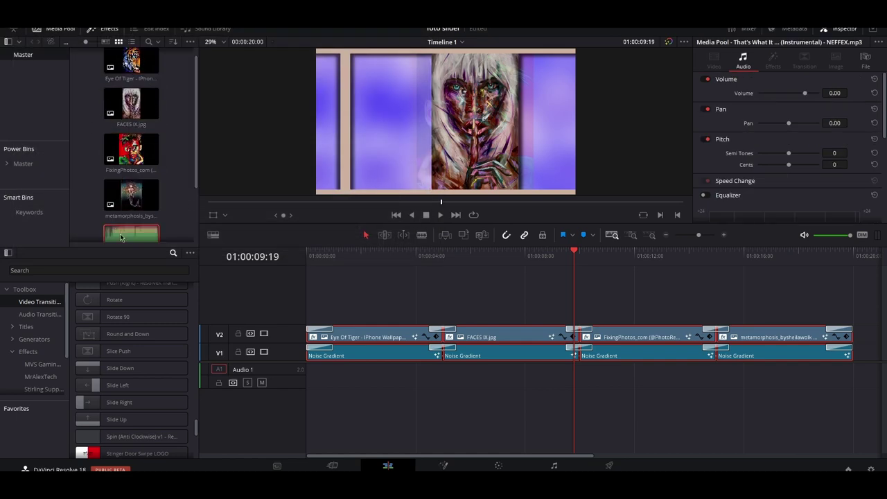
{"action": "left_click_drag", "start_coordinate": [120, 237], "coordinate": [309, 382]}
{"action": "key", "text": "shift+z"}
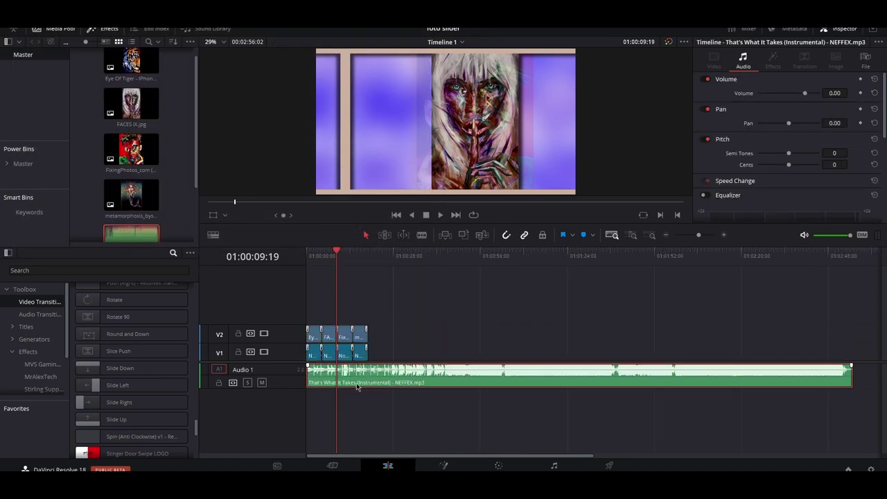
- Split the music at 01:00:20:00, where the images end, and delete the remainder after the cut
{"action": "left_click", "coordinate": [373, 260]}
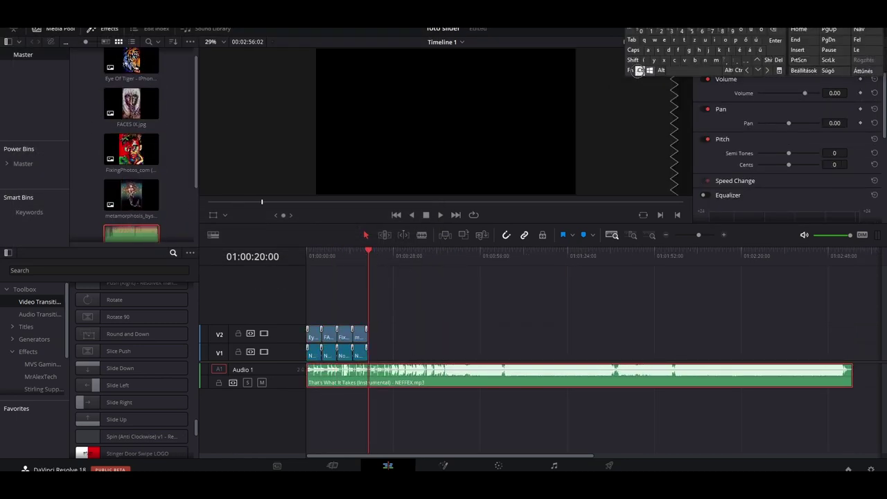
{"action": "key", "text": "ctrl+b"}
{"action": "key", "text": "BackSpace"}
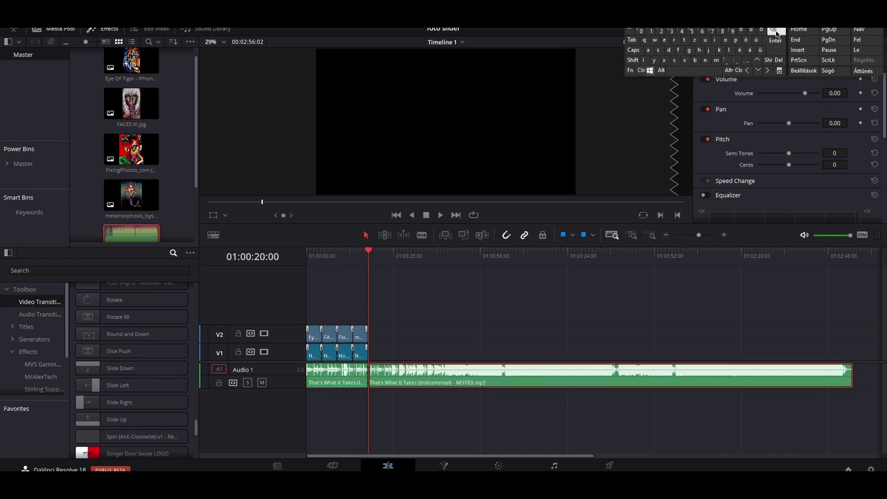
{"action": "key", "text": "shift+z"}
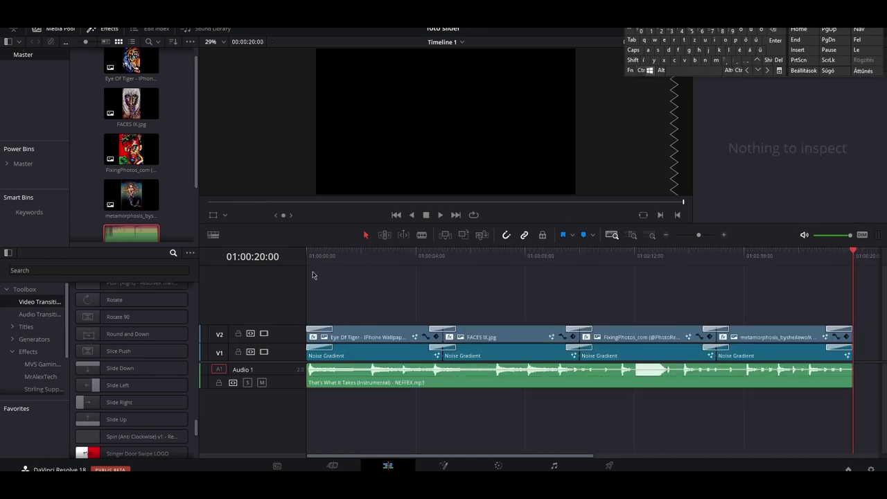
- Play the slideshow full screen from the start, return to the editing view and stop playback
{"action": "key", "text": "Home"}
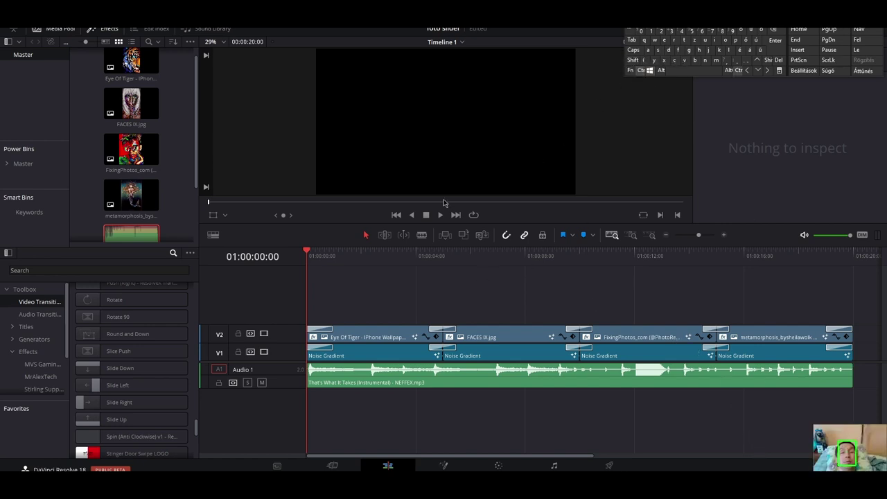
{"action": "key", "text": "ctrl+slash"}
{"action": "key", "text": "ctrl+f"}
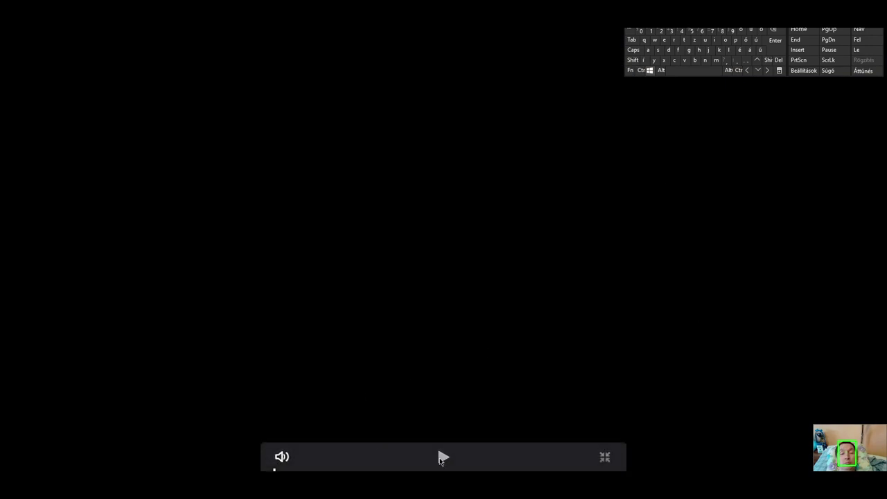
{"action": "left_click", "coordinate": [443, 458]}
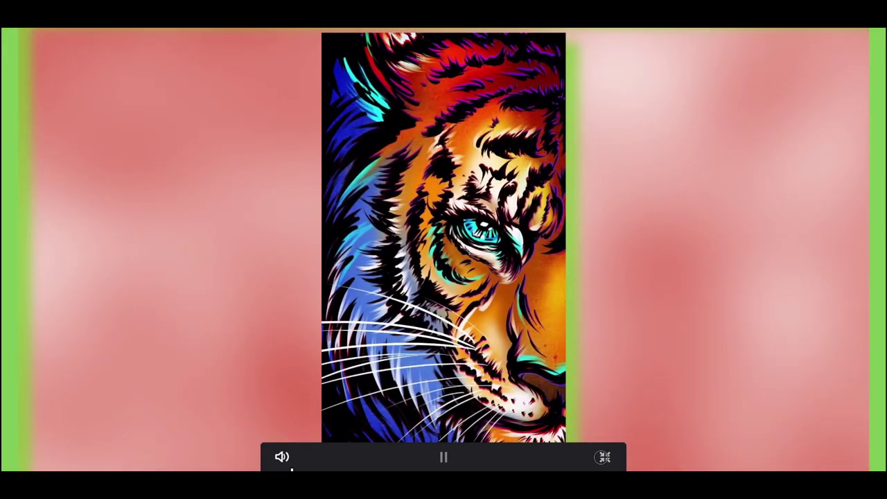
{"action": "left_click", "coordinate": [605, 458]}
{"action": "left_click", "coordinate": [426, 216]}
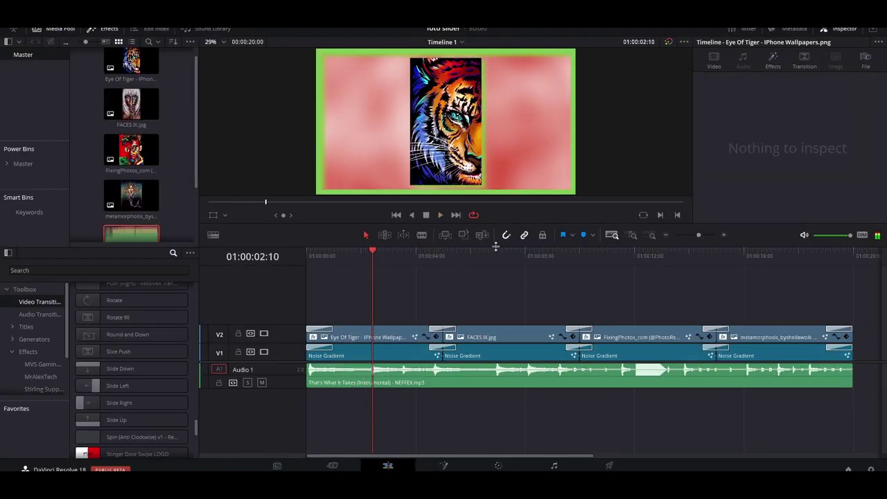